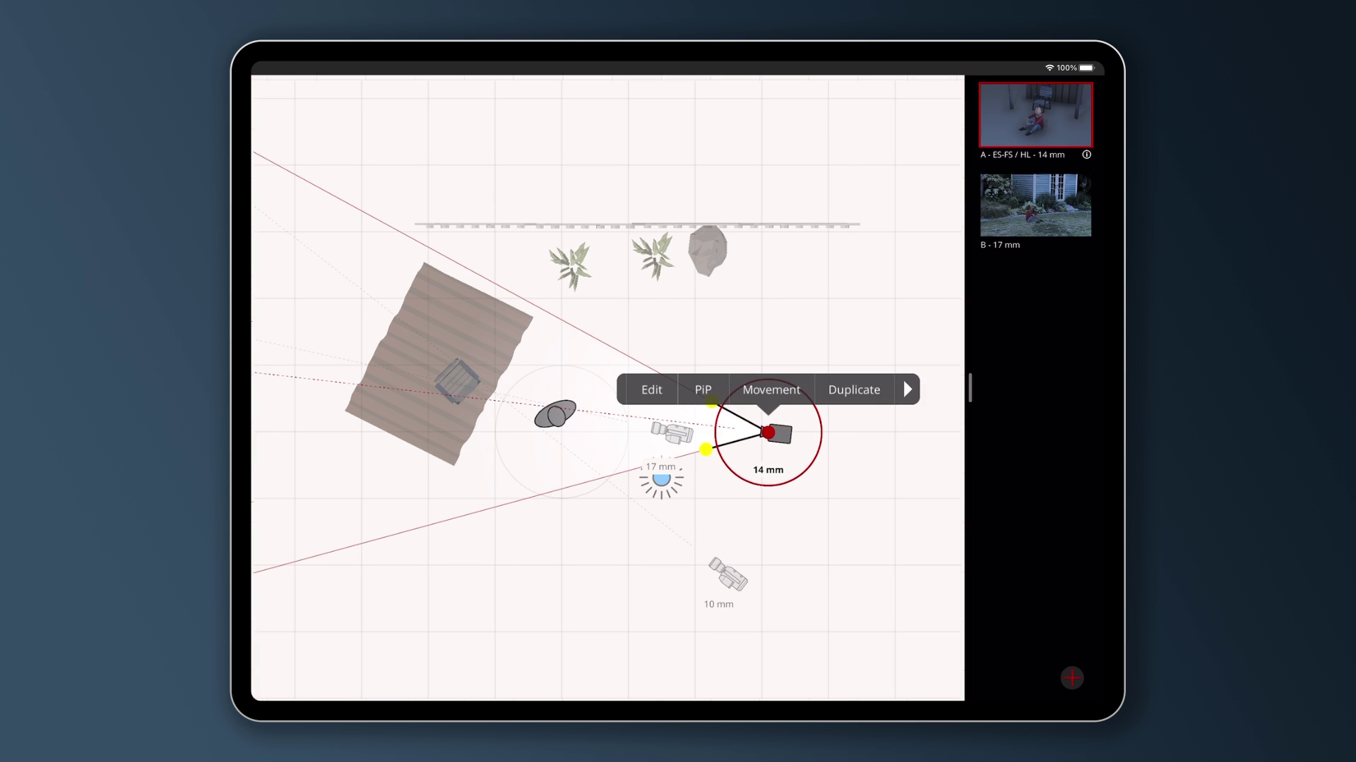
# Step: Narrow camera A's field of view from a 14 mm to a 28 mm lens
pyautogui.moveTo(707, 449); pyautogui.dragTo(705, 436)
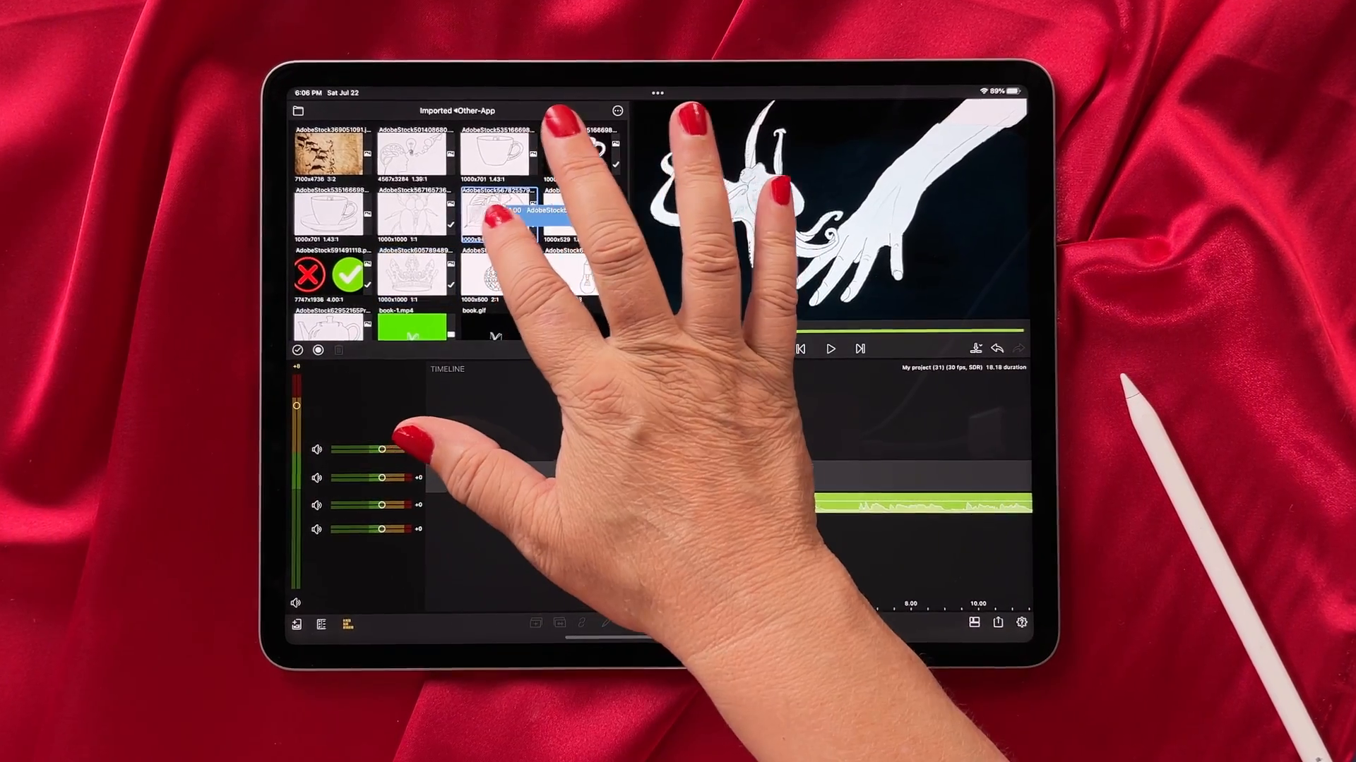
# Step: Place two storyboard drawings on stacked tracks at the playhead and bring up the top clip's Frame & Fit settings
pyautogui.moveTo(498, 213); pyautogui.dragTo(678, 482)
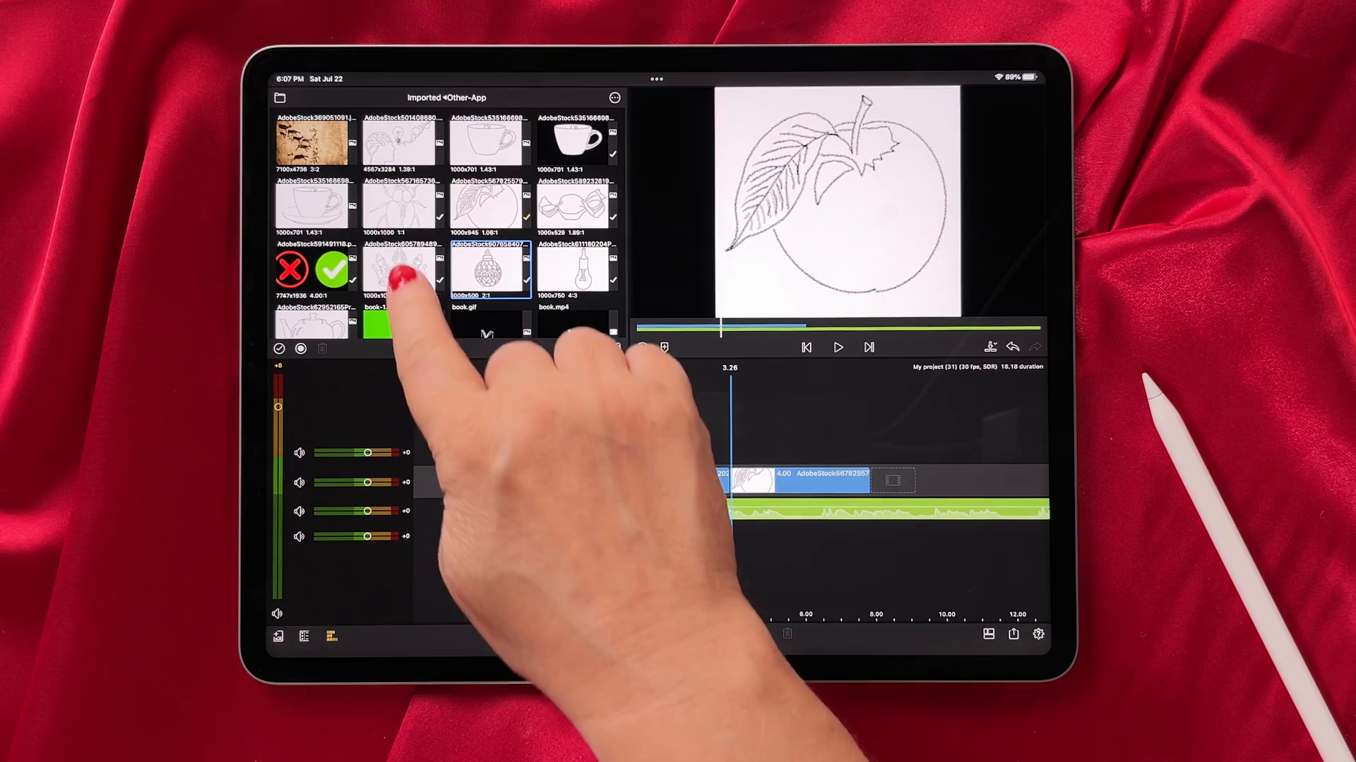
pyautogui.moveTo(403, 277); pyautogui.dragTo(756, 466)
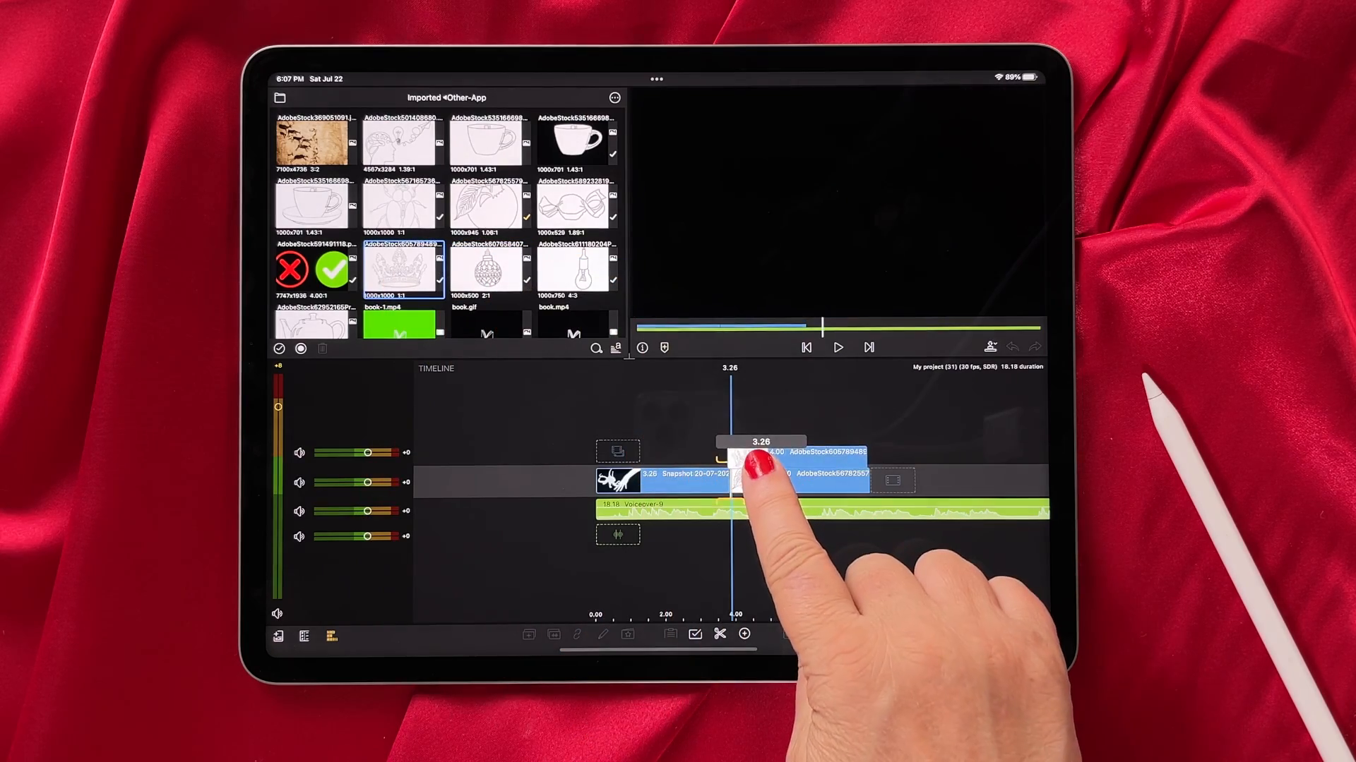
pyautogui.doubleClick(677, 476)
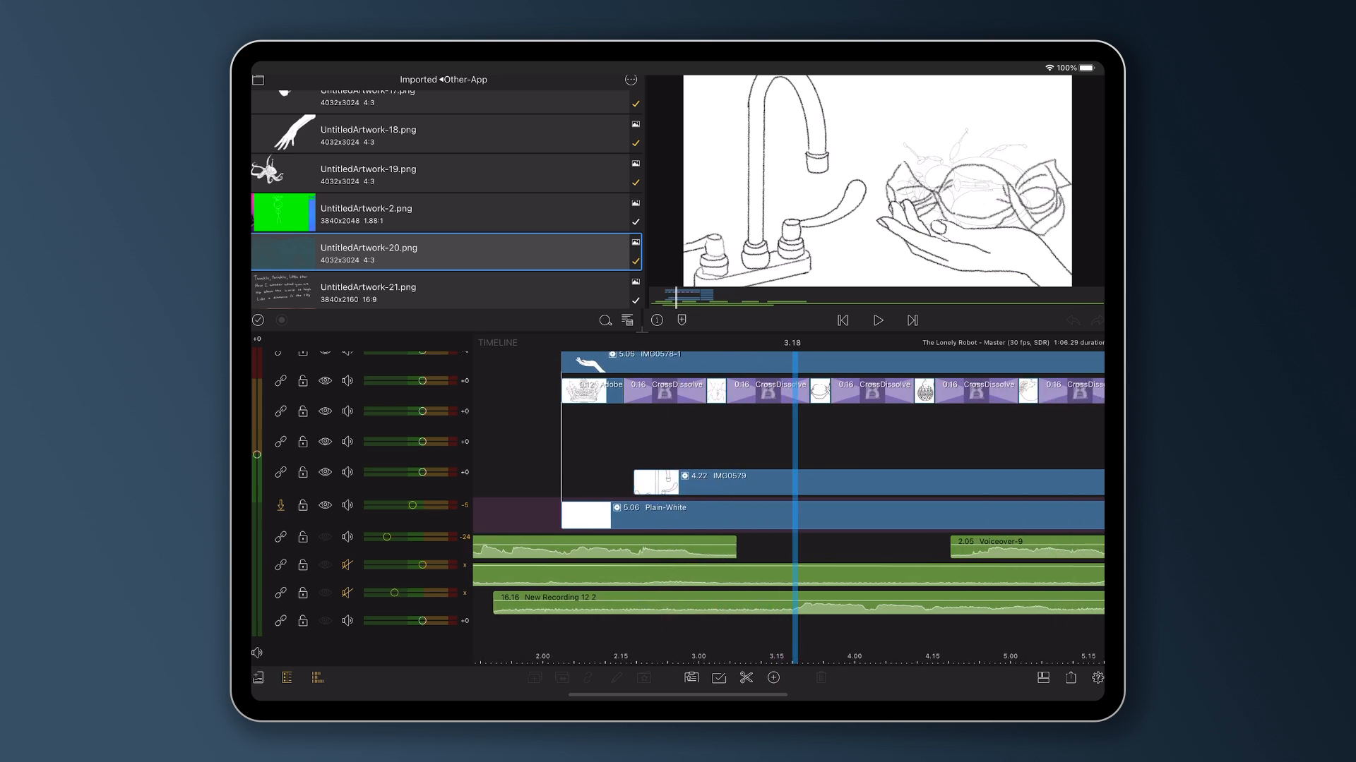
pyautogui.moveTo(980, 454)
pyautogui.mouseDown()
pyautogui.moveTo(757, 484)
pyautogui.moveTo(1060, 450)
pyautogui.mouseUp()
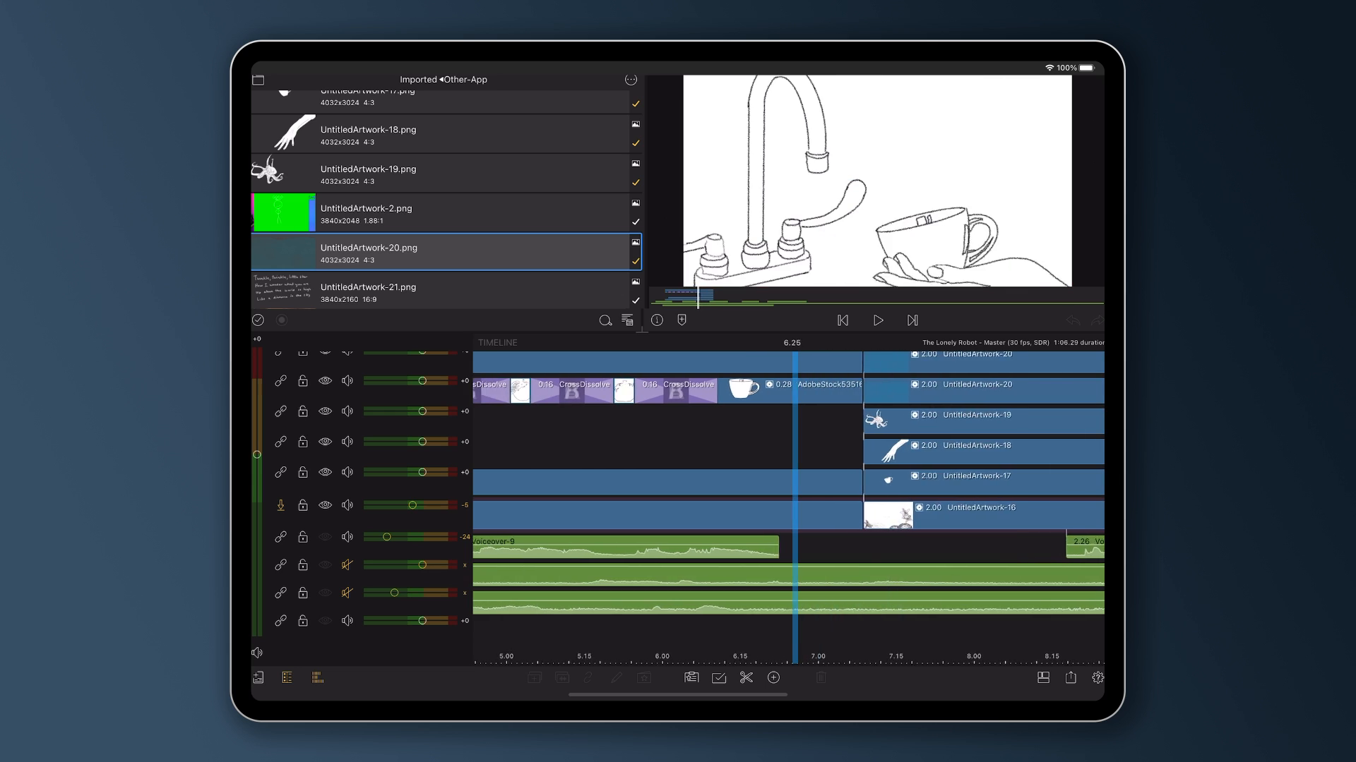
pyautogui.moveTo(848, 446)
pyautogui.mouseDown()
pyautogui.moveTo(924, 447)
pyautogui.moveTo(558, 572)
pyautogui.mouseUp()
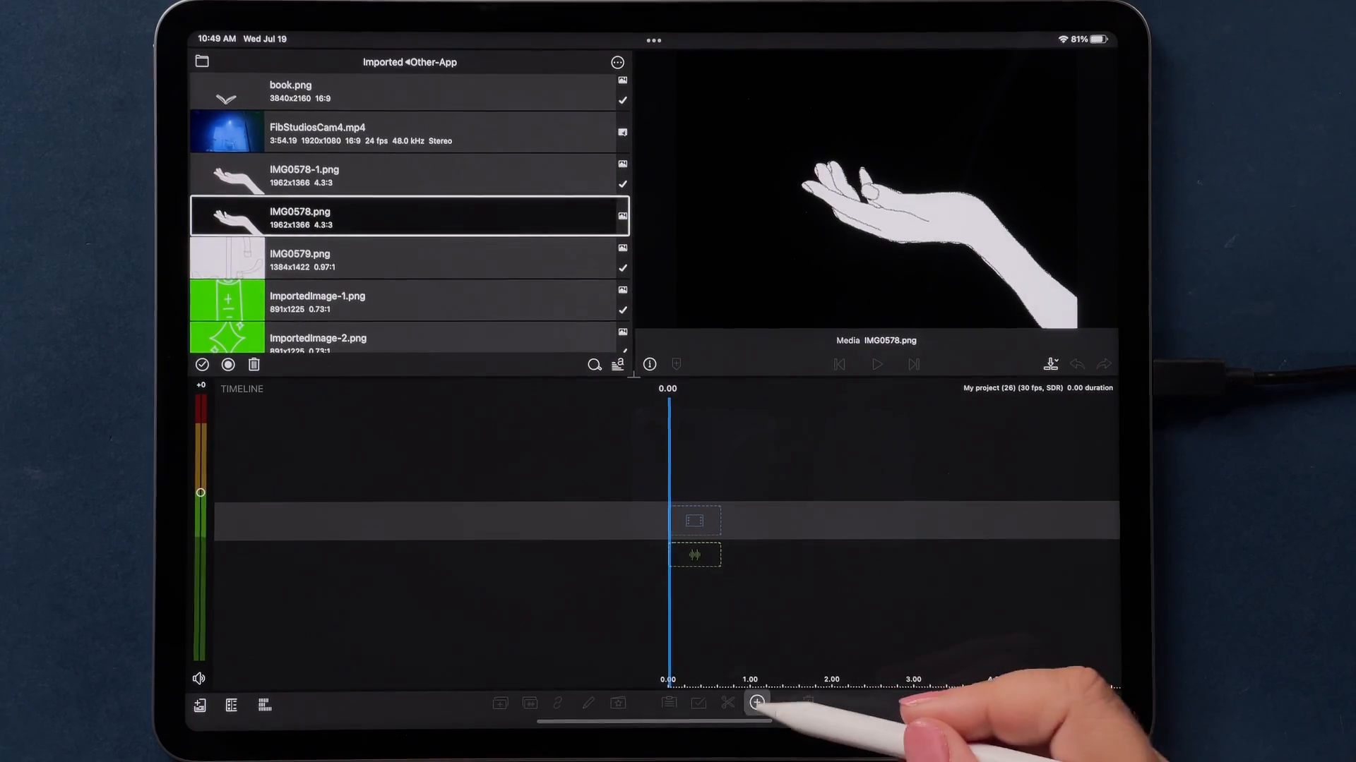
# Step: Add a Voiceover item from the + menu and start recording it
pyautogui.click(756, 702)
pyautogui.click(1148, 297)
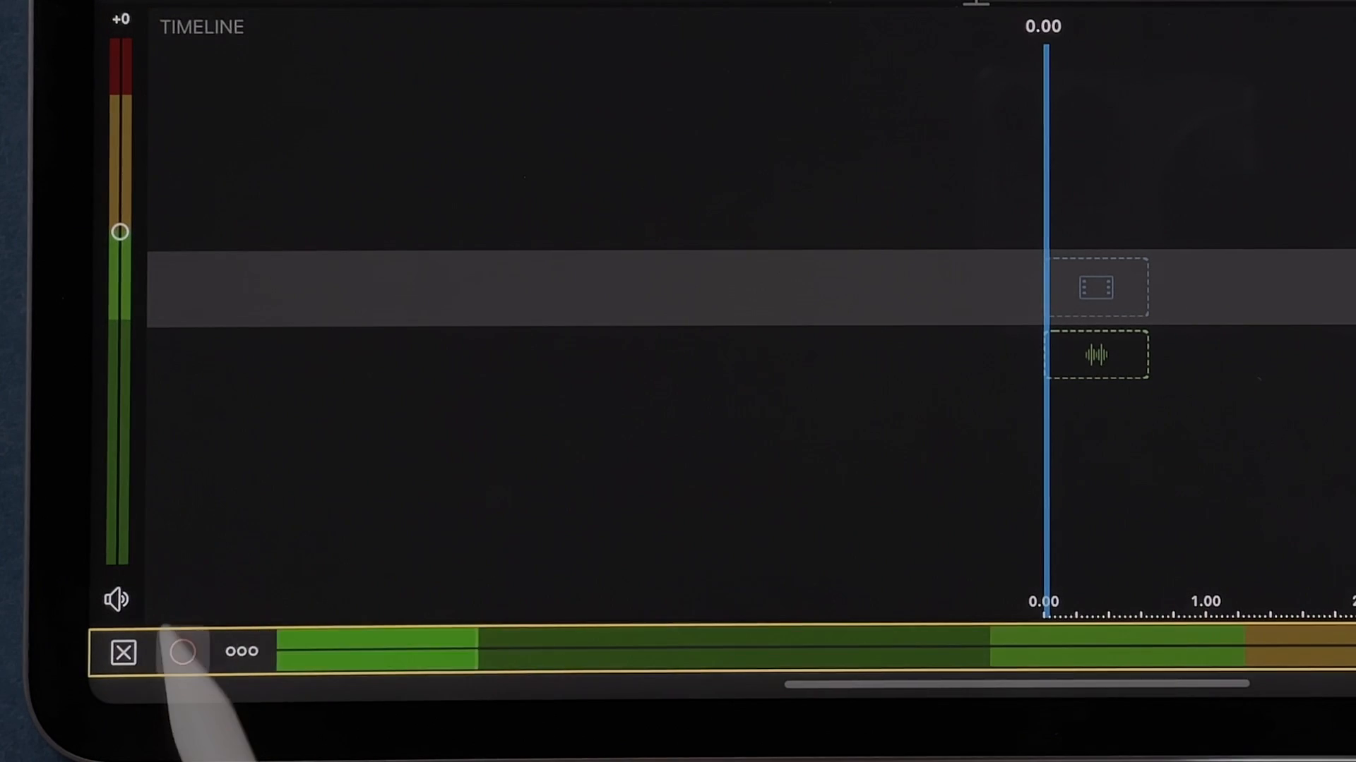
pyautogui.click(183, 652)
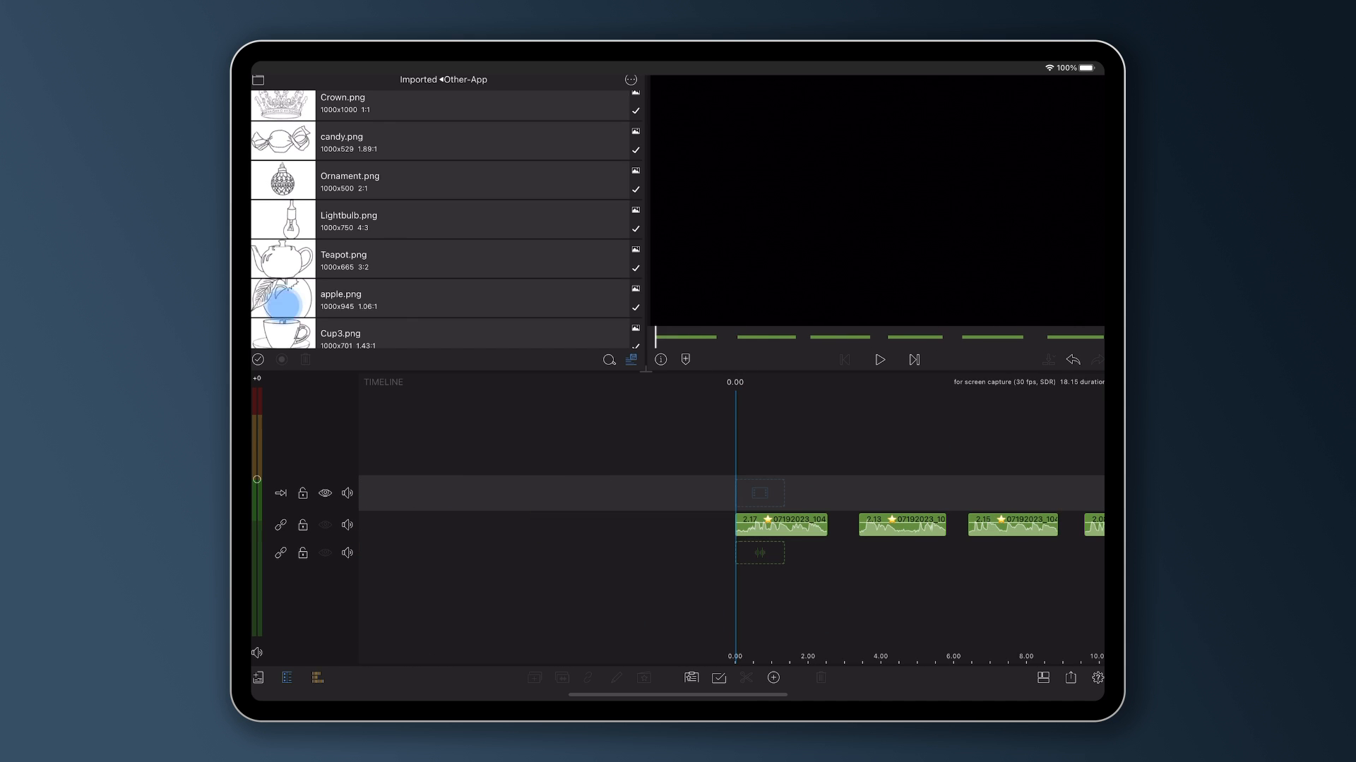
# Step: Add the apple, Teapot, Ornament, candy, Bug and Crown drawings in sequence above the voiceover
pyautogui.moveTo(474, 331); pyautogui.dragTo(769, 483)
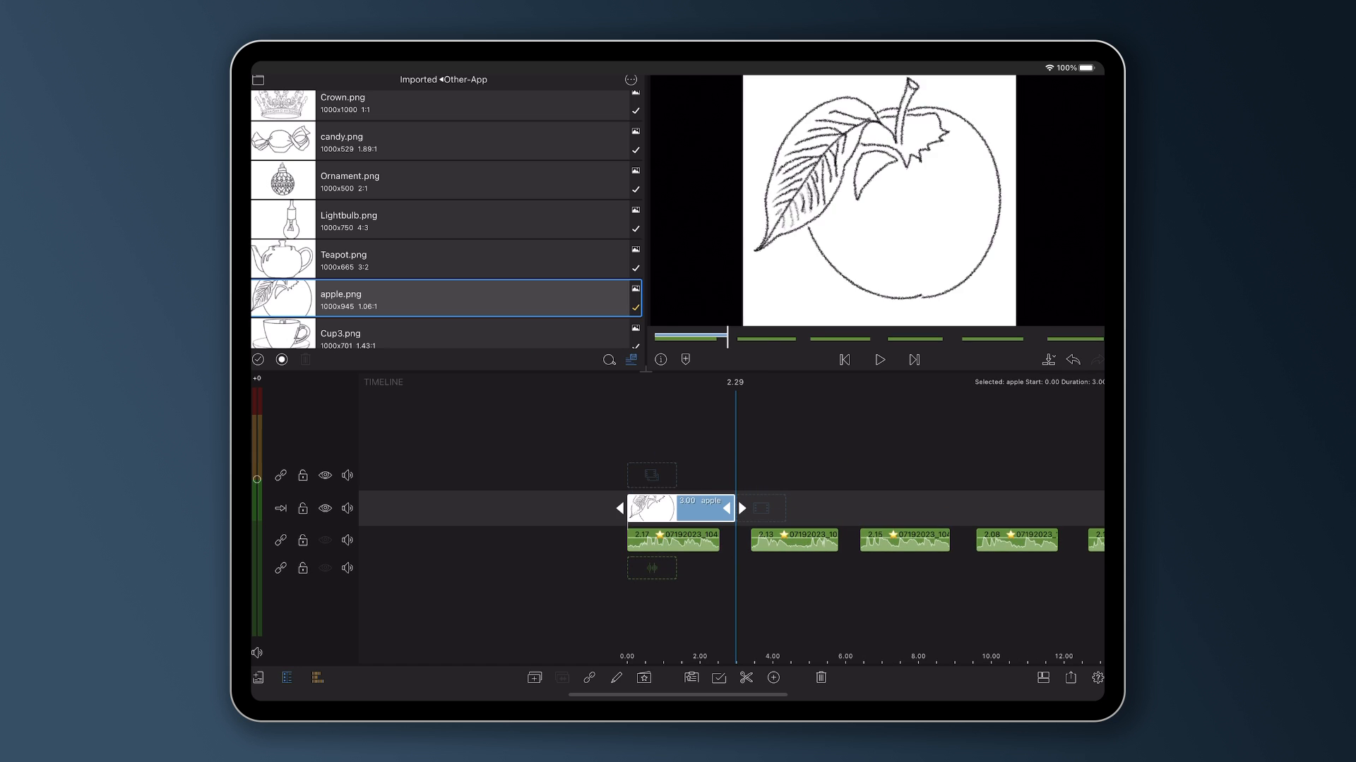
pyautogui.moveTo(423, 257)
pyautogui.mouseDown()
pyautogui.moveTo(830, 456)
pyautogui.moveTo(742, 506)
pyautogui.mouseUp()
pyautogui.moveTo(423, 180); pyautogui.dragTo(763, 506)
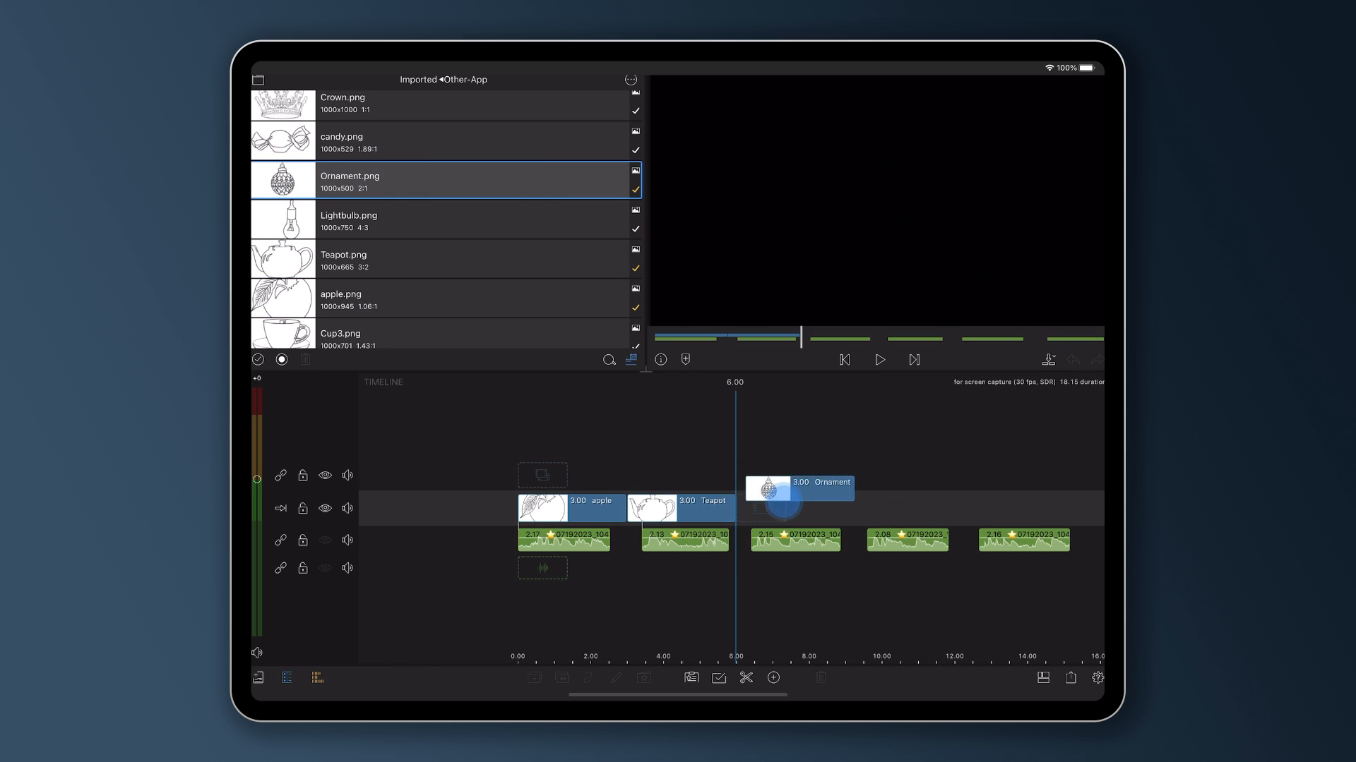
pyautogui.moveTo(423, 140)
pyautogui.mouseDown()
pyautogui.moveTo(774, 273)
pyautogui.moveTo(742, 507)
pyautogui.mouseUp()
pyautogui.scroll(3, 424, 212)
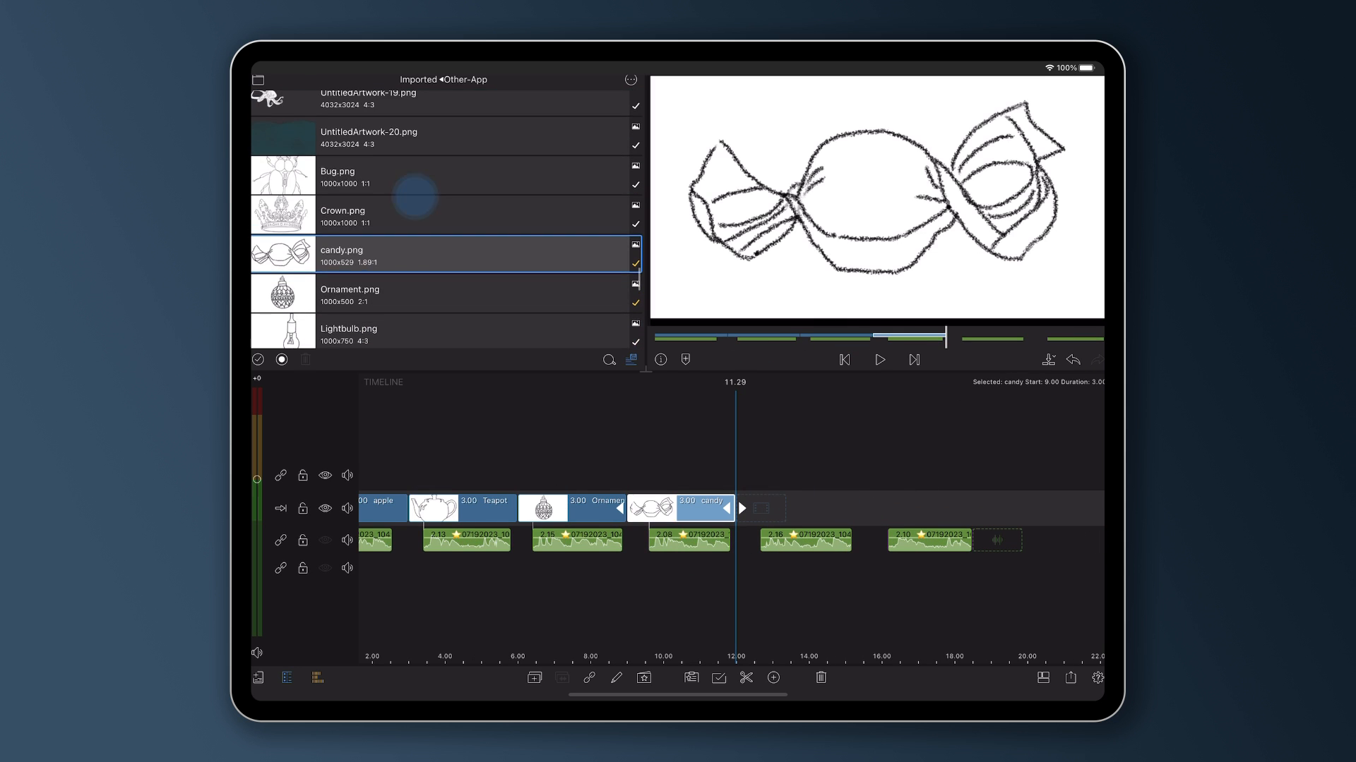
pyautogui.moveTo(425, 174)
pyautogui.mouseDown()
pyautogui.moveTo(674, 245)
pyautogui.moveTo(773, 506)
pyautogui.mouseUp()
pyautogui.moveTo(423, 215); pyautogui.dragTo(927, 381)
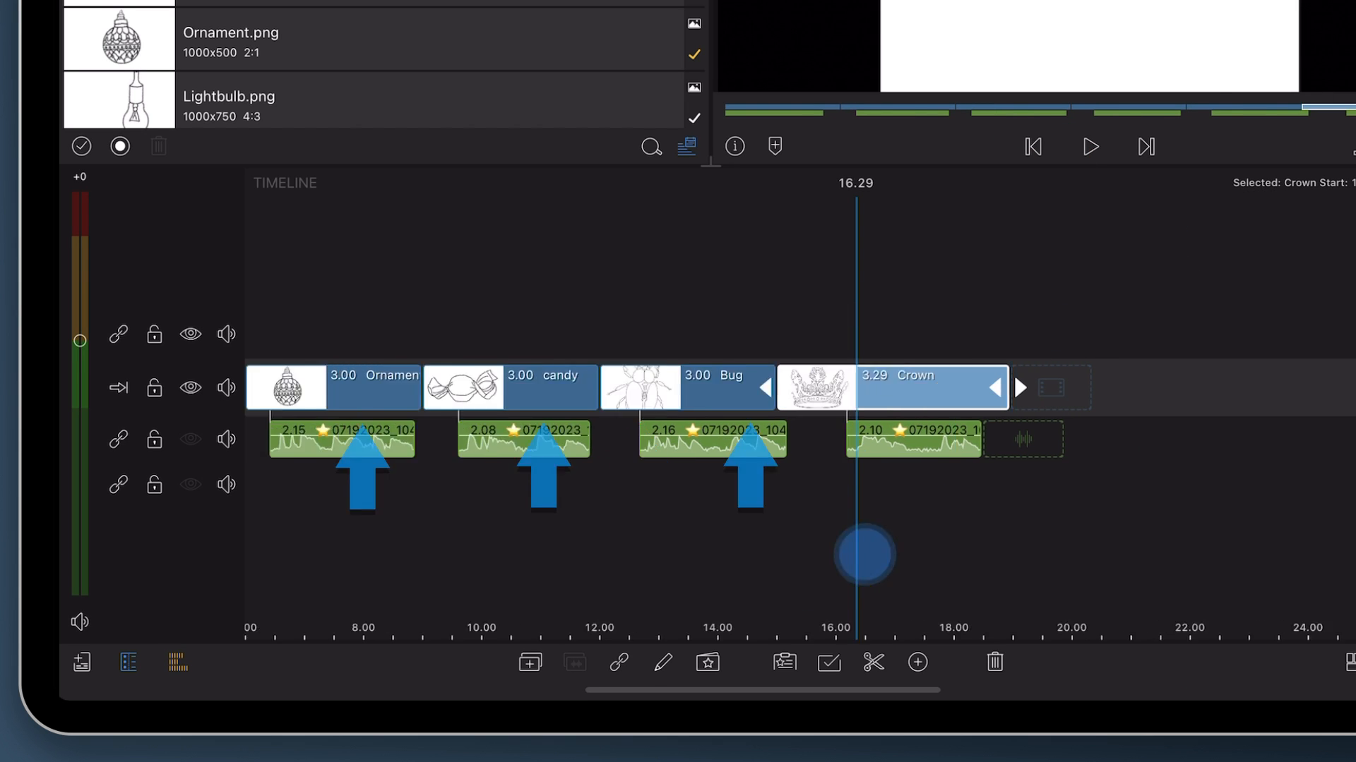
pyautogui.moveTo(742, 551); pyautogui.dragTo(1271, 551)
# Step: Lengthen the apple clip to cover its voiceover and extend the Ornament clip to 4.14
pyautogui.moveTo(985, 561); pyautogui.dragTo(1059, 562)
pyautogui.moveTo(1001, 386)
pyautogui.mouseDown()
pyautogui.moveTo(1072, 396)
pyautogui.moveTo(1017, 397)
pyautogui.mouseUp()
pyautogui.click(1049, 529)
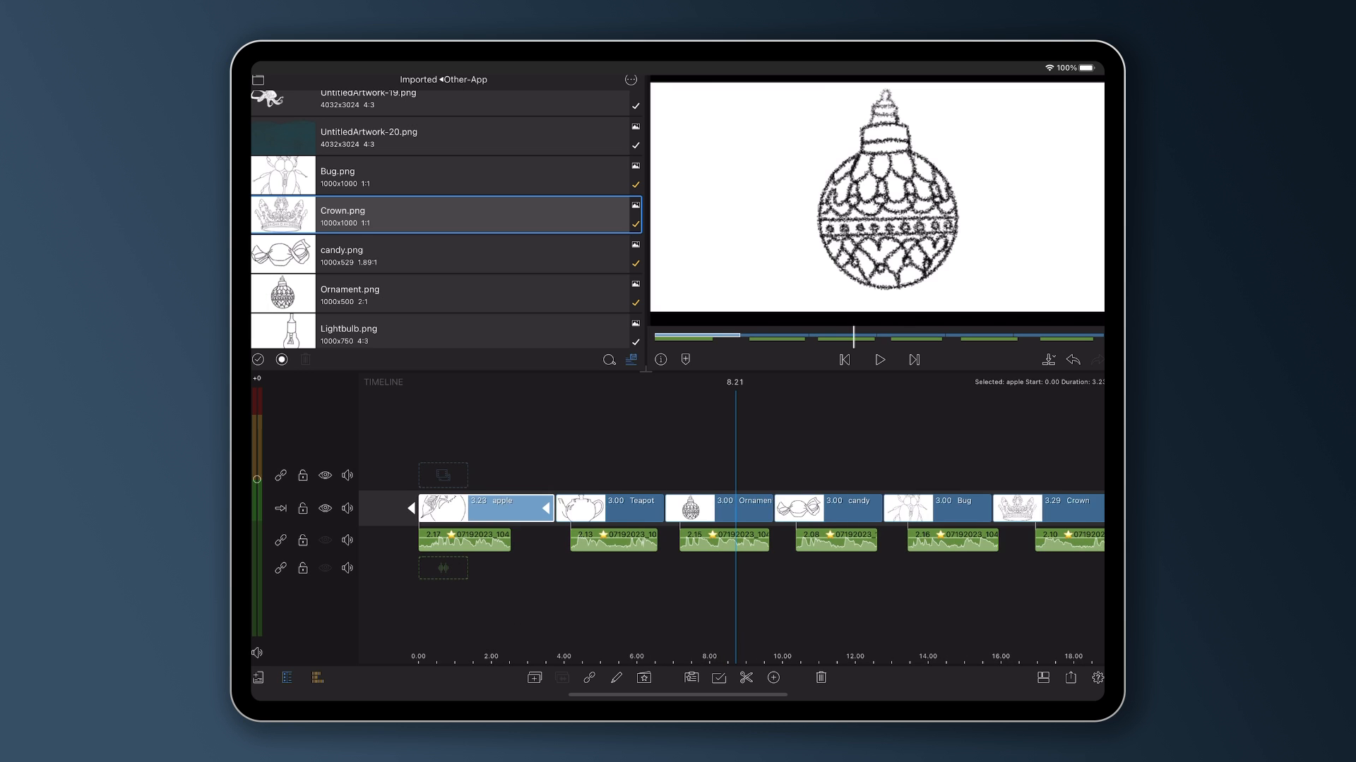
pyautogui.moveTo(764, 507); pyautogui.dragTo(847, 506)
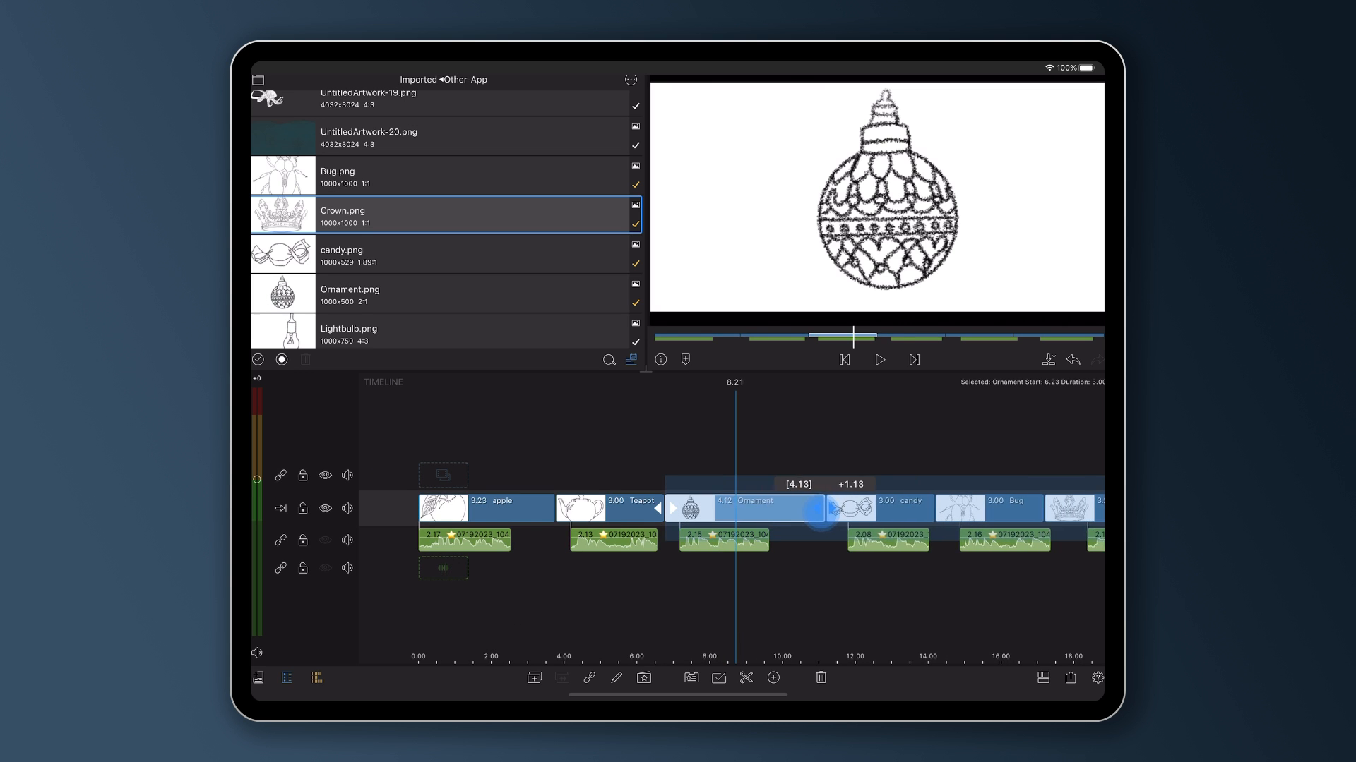
# Step: Move the Teapot clip so it follows the Ornament clip
pyautogui.moveTo(530, 509); pyautogui.dragTo(754, 506)
pyautogui.click(694, 506)
pyautogui.moveTo(679, 593); pyautogui.dragTo(651, 593)
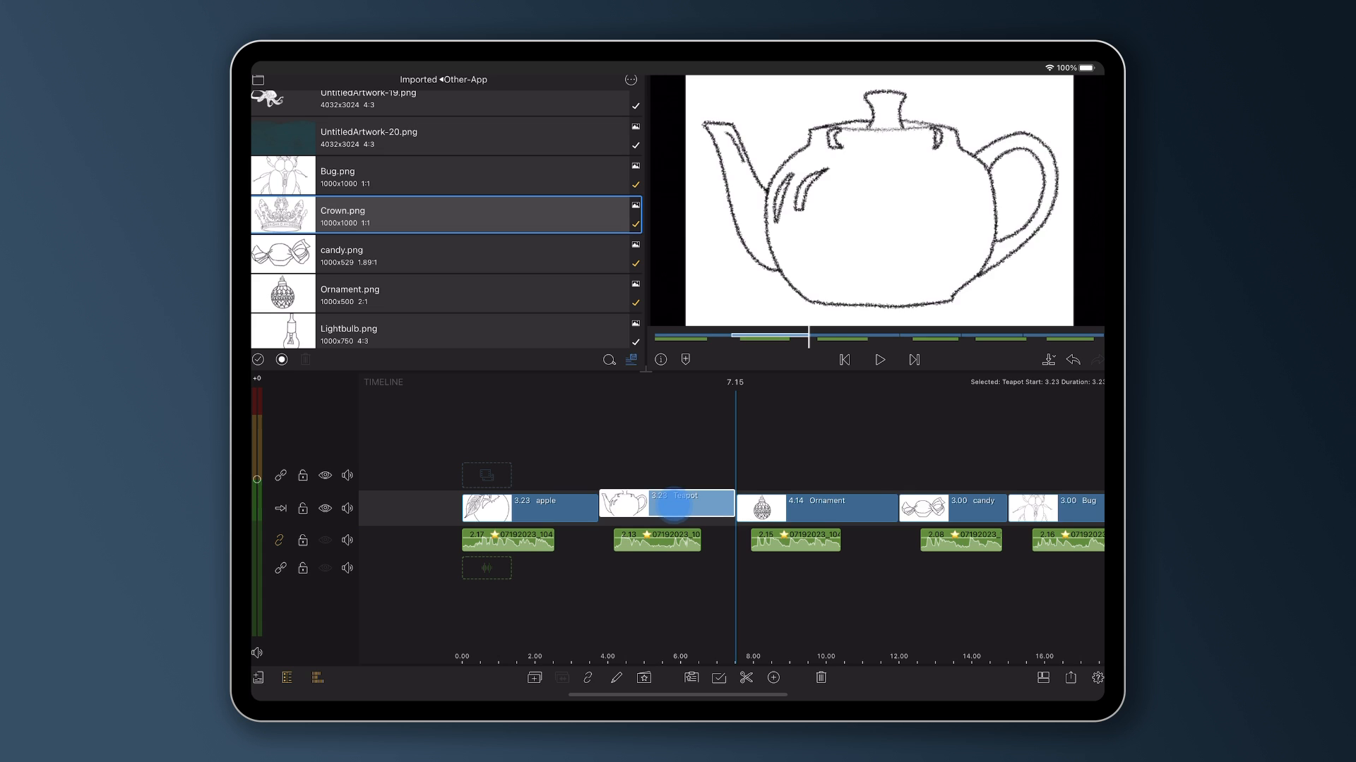
pyautogui.moveTo(673, 500); pyautogui.dragTo(805, 507)
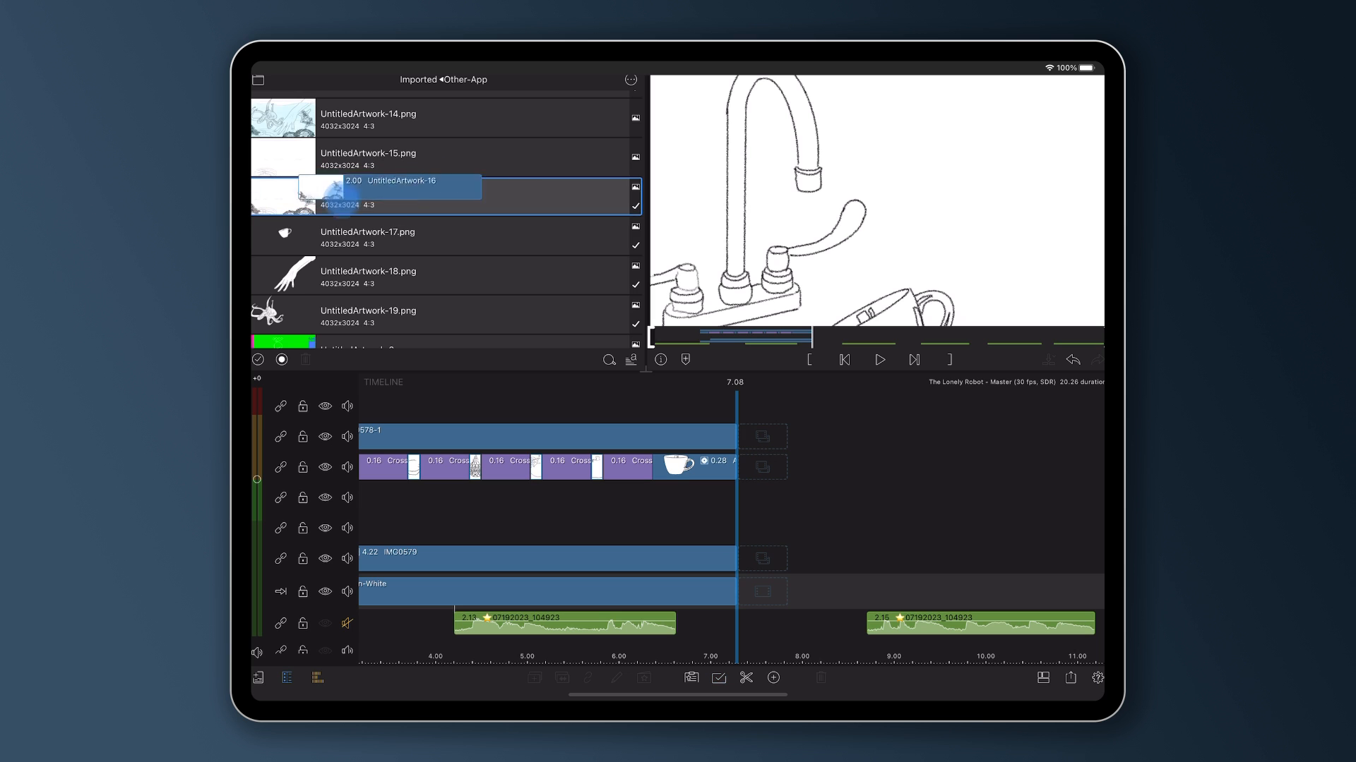
# Step: Stack UntitledArtwork-16, -17, -18 and -19 on successive tracks at the playhead
pyautogui.moveTo(445, 196); pyautogui.dragTo(741, 588)
pyautogui.moveTo(789, 479); pyautogui.dragTo(888, 478)
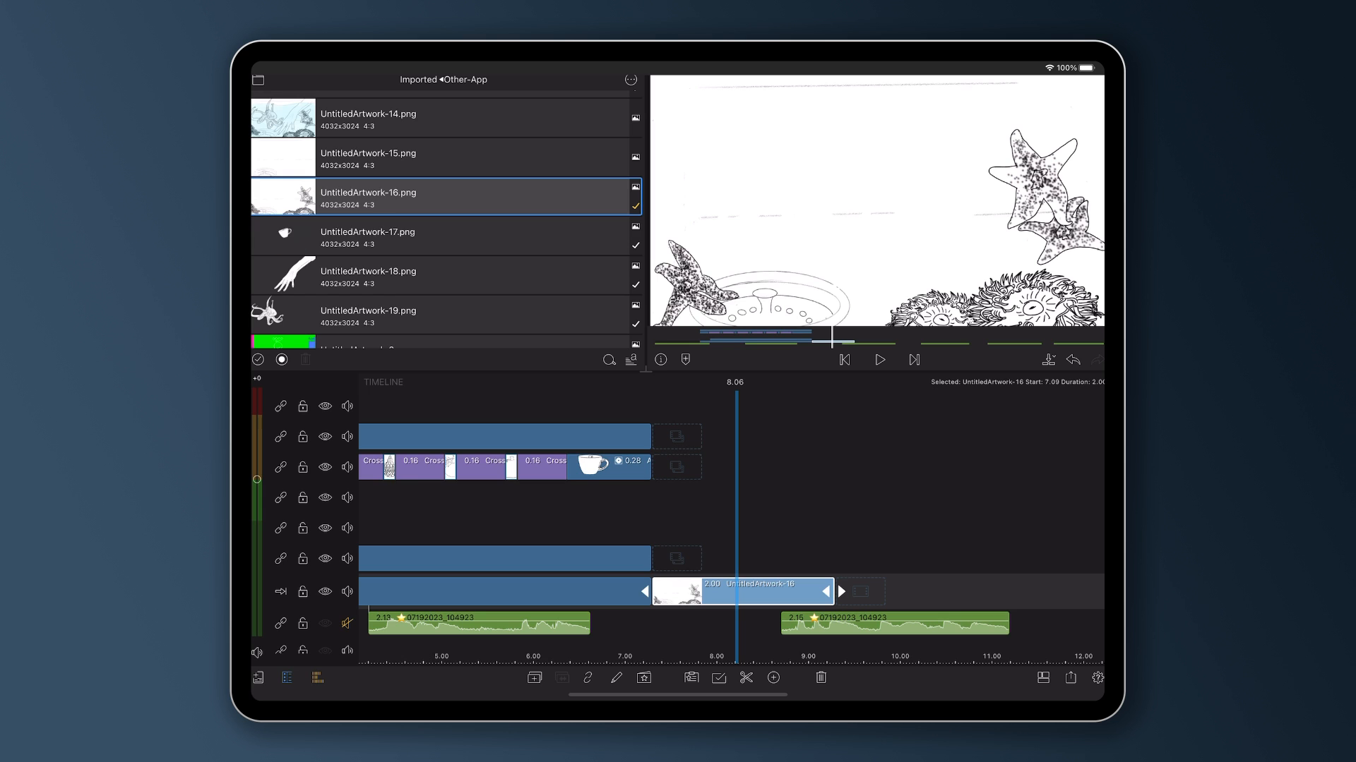
pyautogui.moveTo(445, 236); pyautogui.dragTo(742, 551)
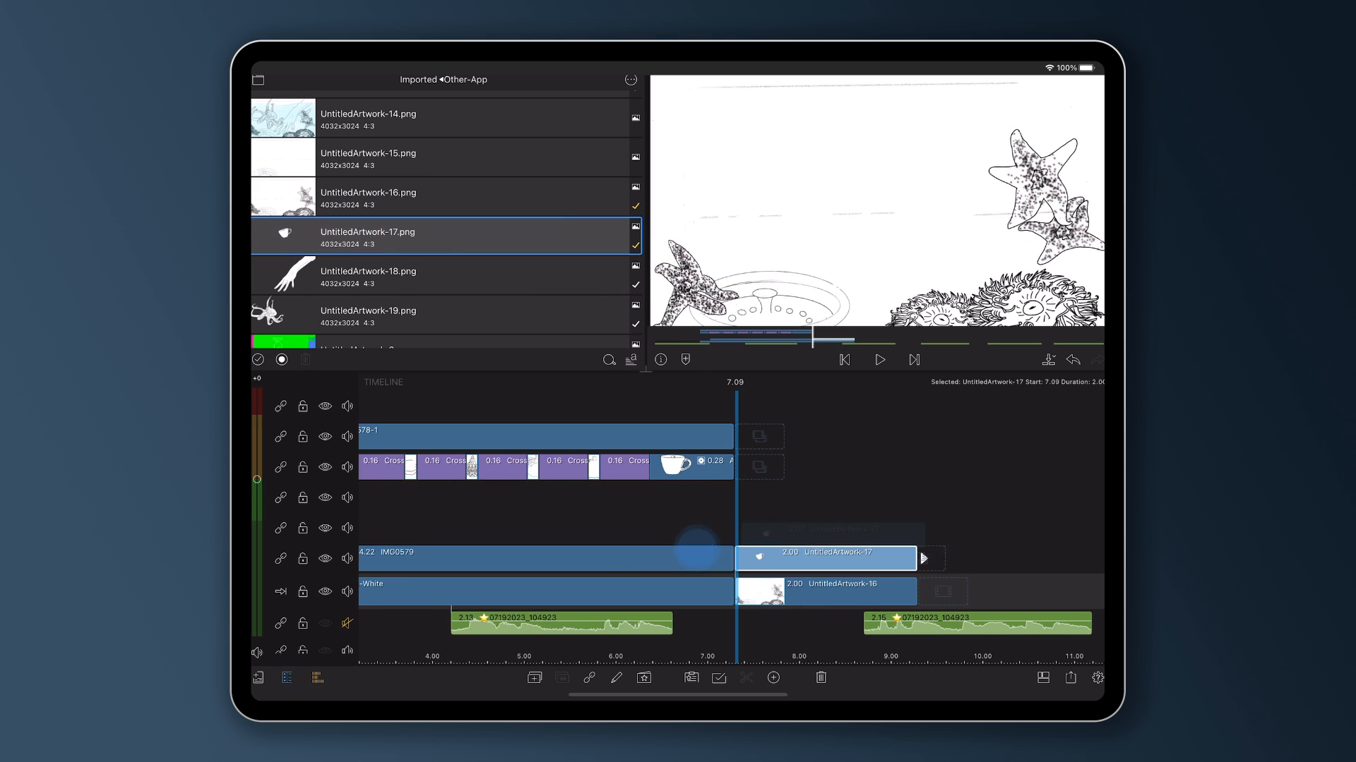
pyautogui.moveTo(916, 472); pyautogui.dragTo(880, 472)
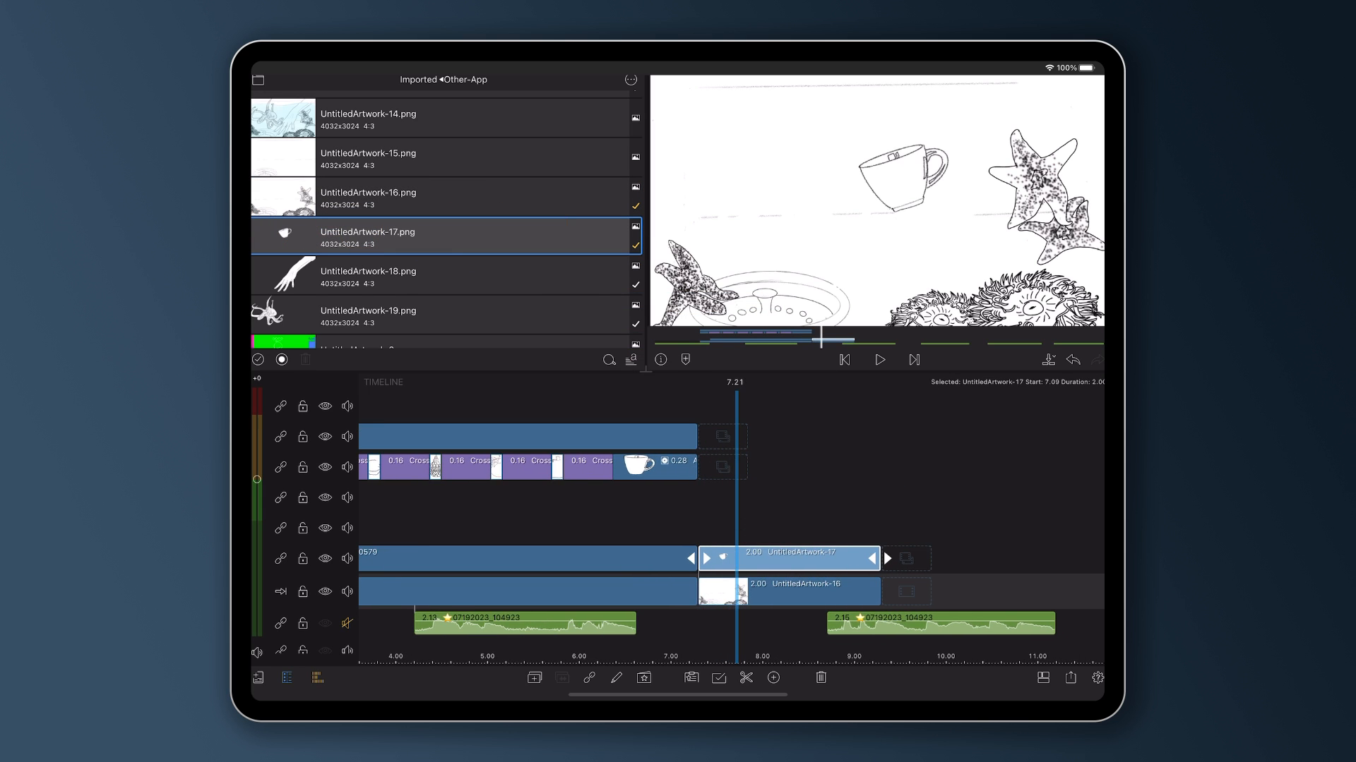
pyautogui.moveTo(444, 276); pyautogui.dragTo(805, 525)
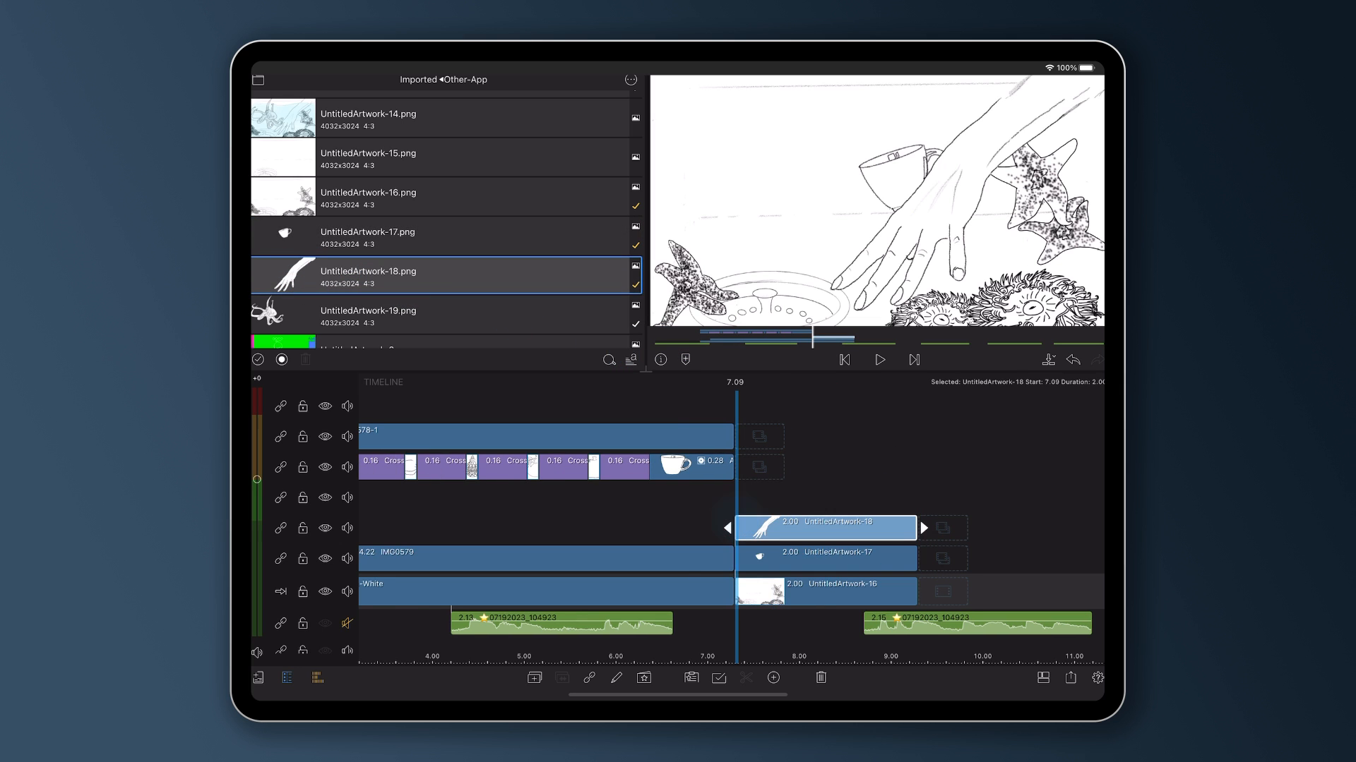
pyautogui.moveTo(445, 314); pyautogui.dragTo(778, 482)
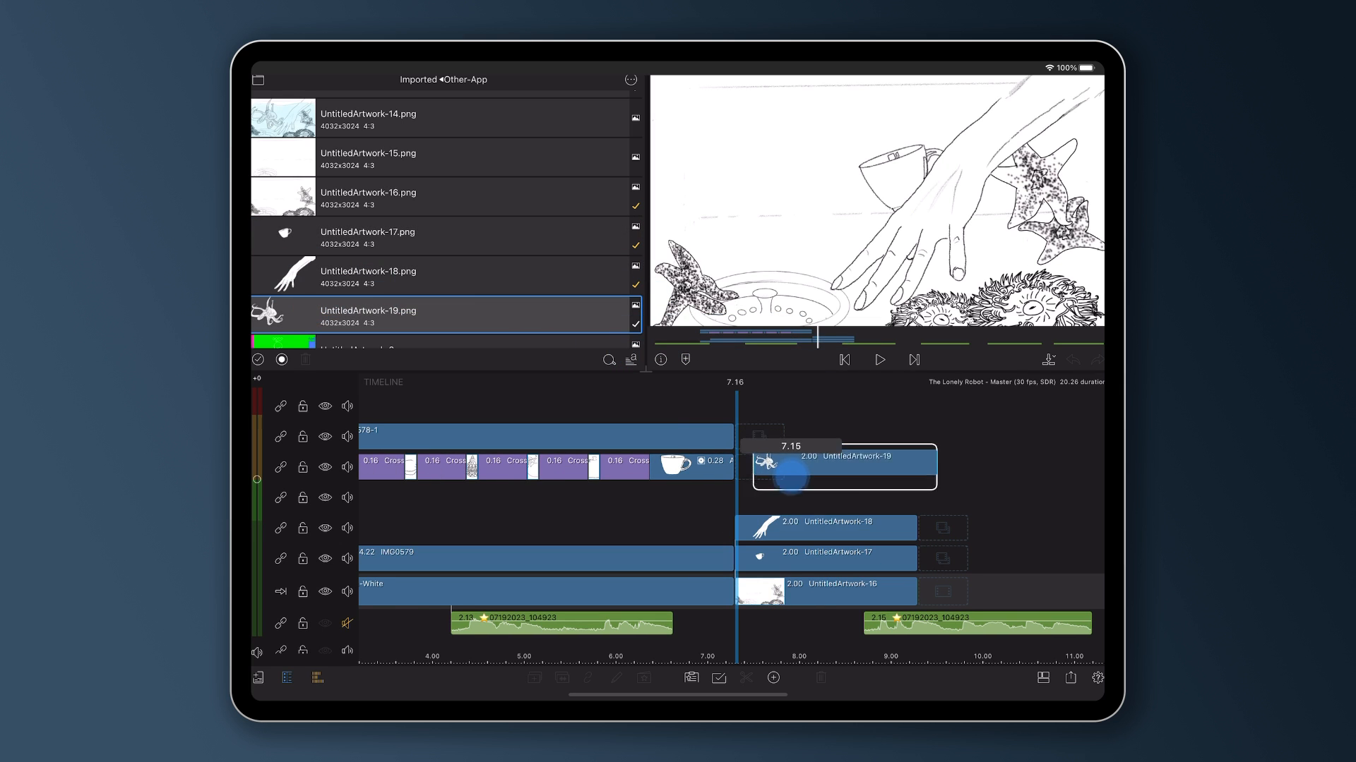
pyautogui.moveTo(516, 276); pyautogui.dragTo(516, 108)
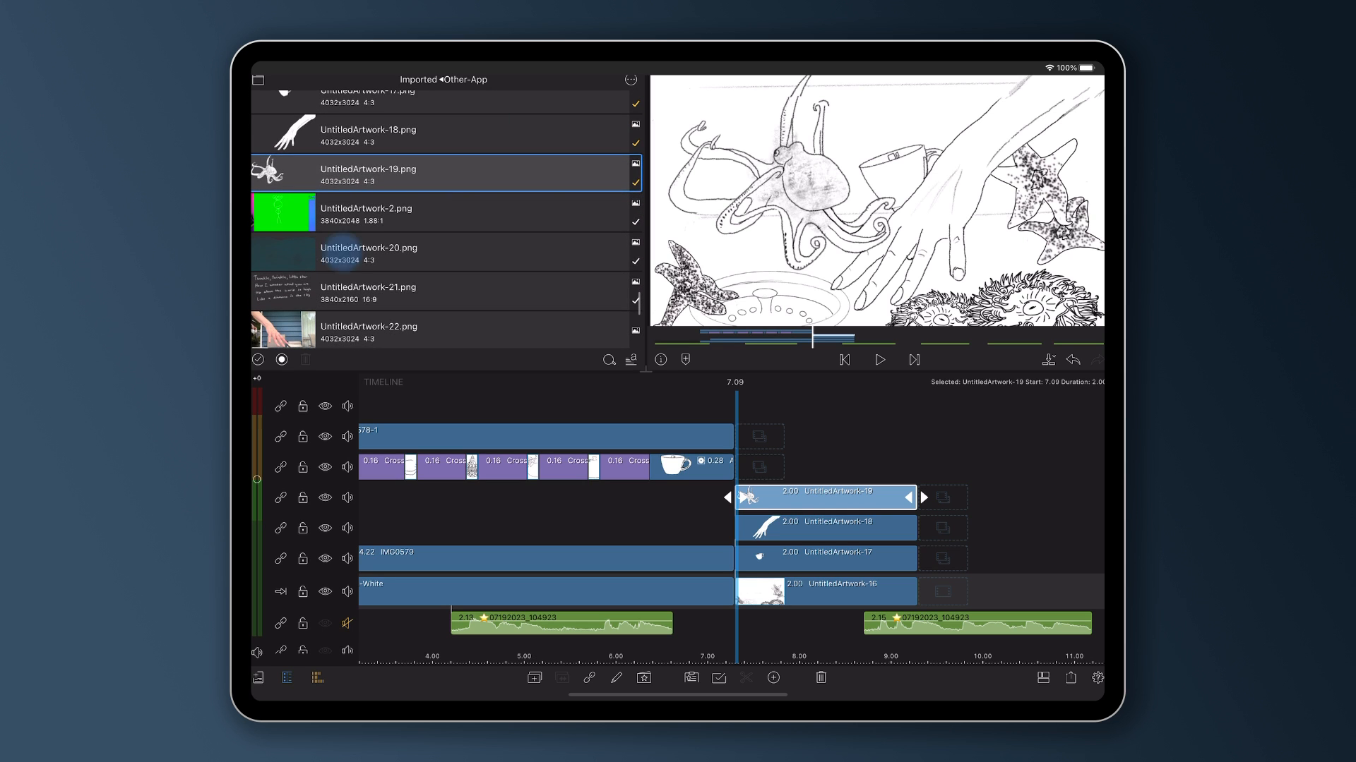
# Step: Layer two UntitledArtwork-20 clips on top and bring up Frame & Fit for the teacup layer
pyautogui.moveTo(339, 254); pyautogui.dragTo(773, 466)
pyautogui.moveTo(402, 255); pyautogui.dragTo(773, 436)
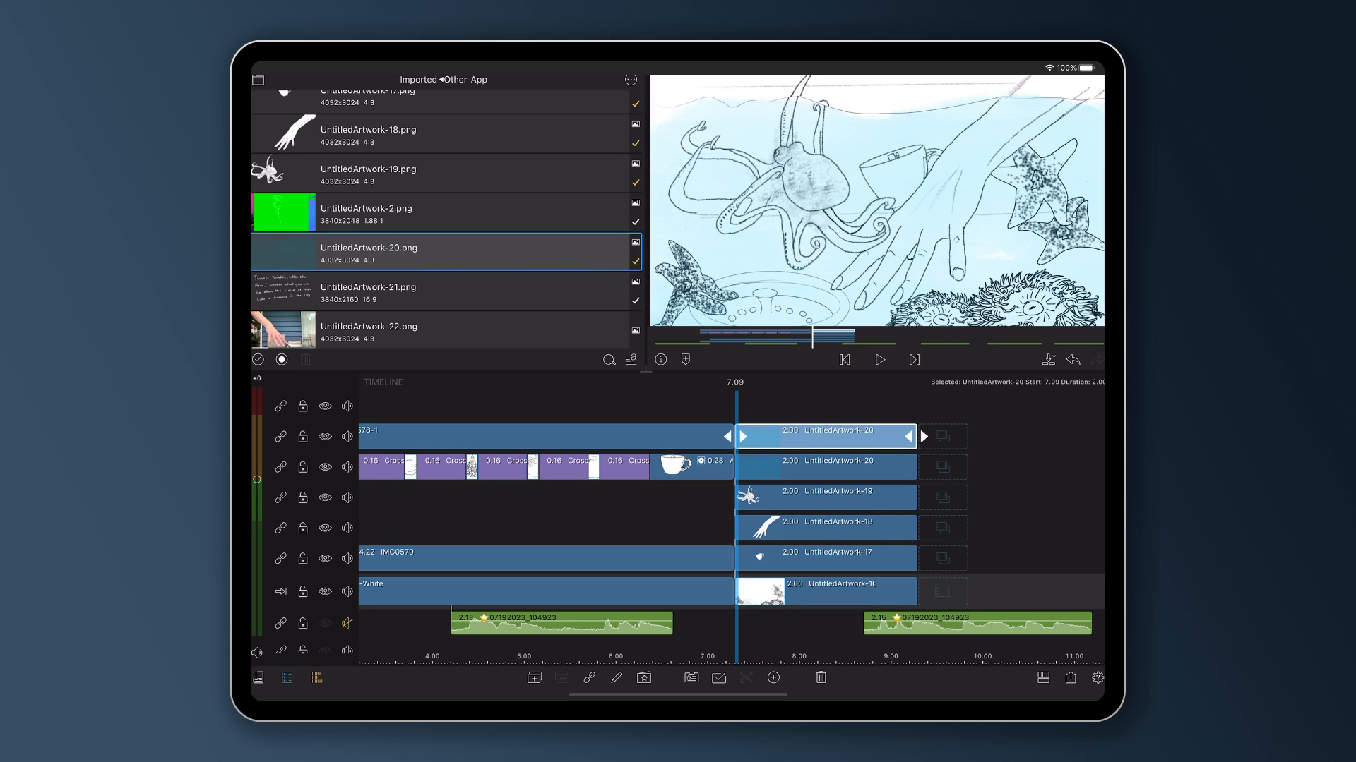
pyautogui.moveTo(795, 644); pyautogui.dragTo(735, 644)
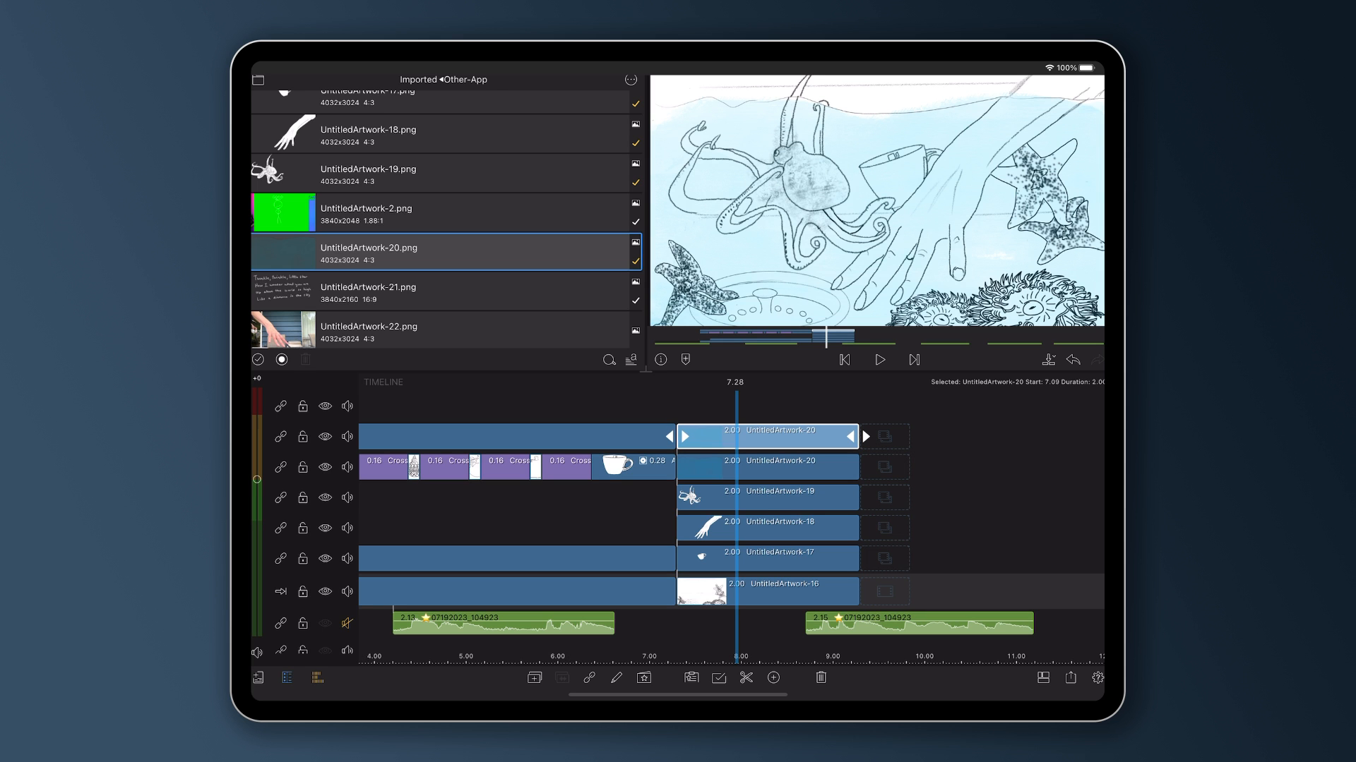
pyautogui.doubleClick(816, 556)
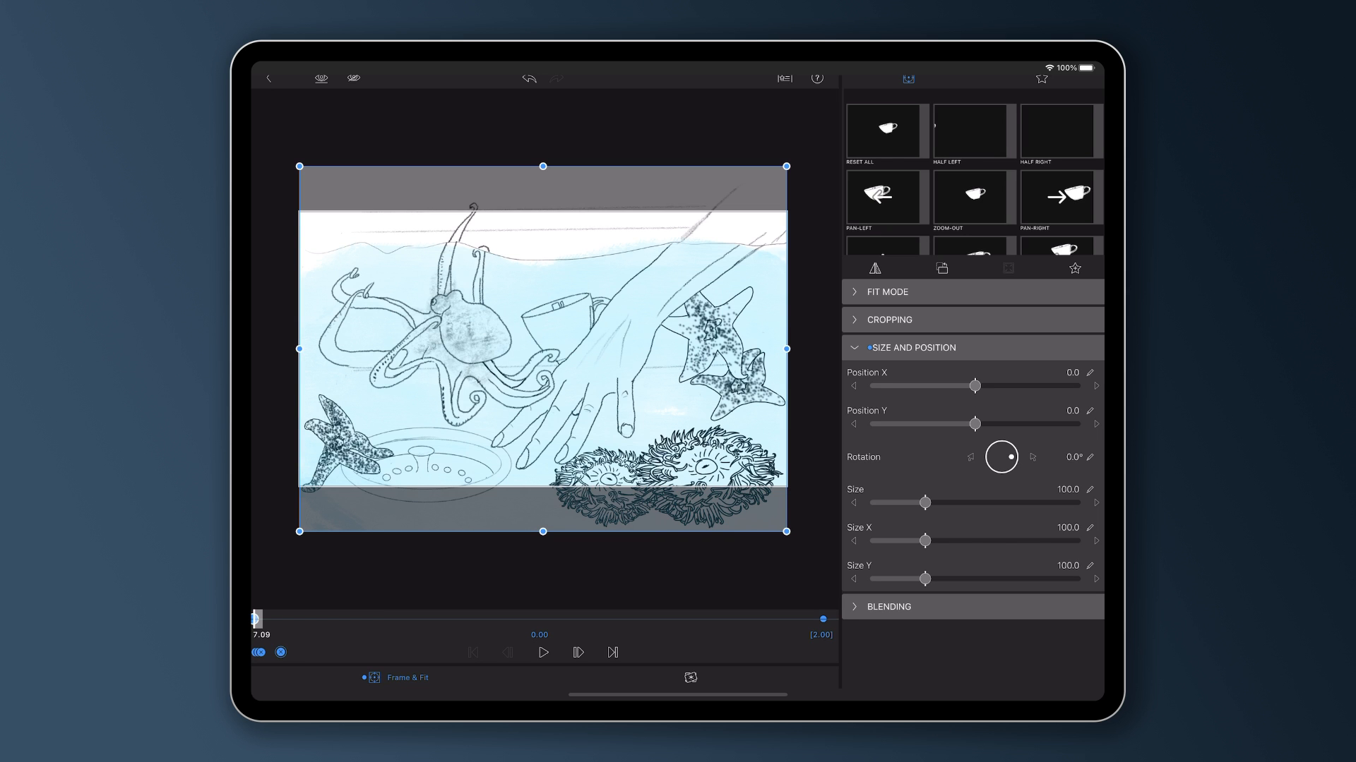
# Step: Keyframe the teacup from its start spot to a ~137° tilted pose drifting right at the clip's end, then rewind and preview
pyautogui.moveTo(643, 449); pyautogui.dragTo(678, 332)
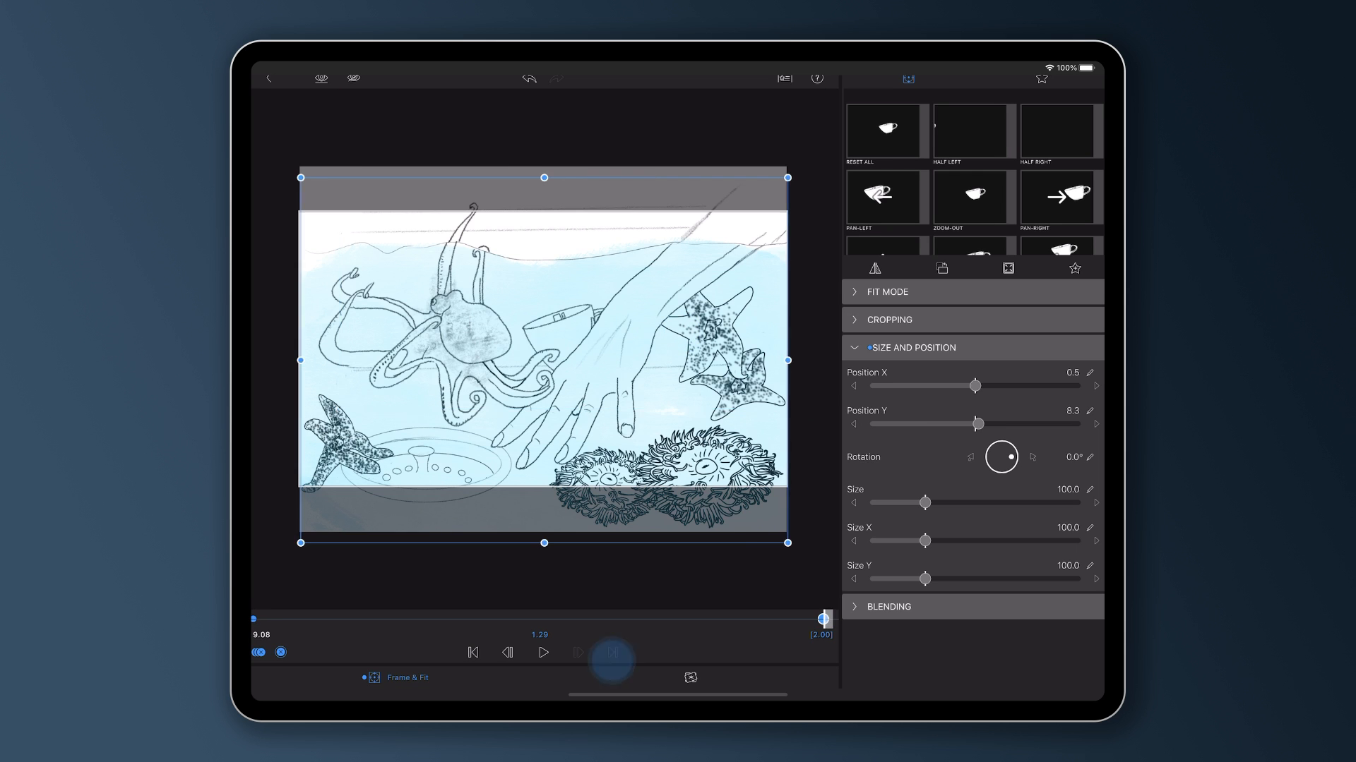
pyautogui.click(612, 653)
pyautogui.moveTo(1002, 456); pyautogui.dragTo(1002, 515)
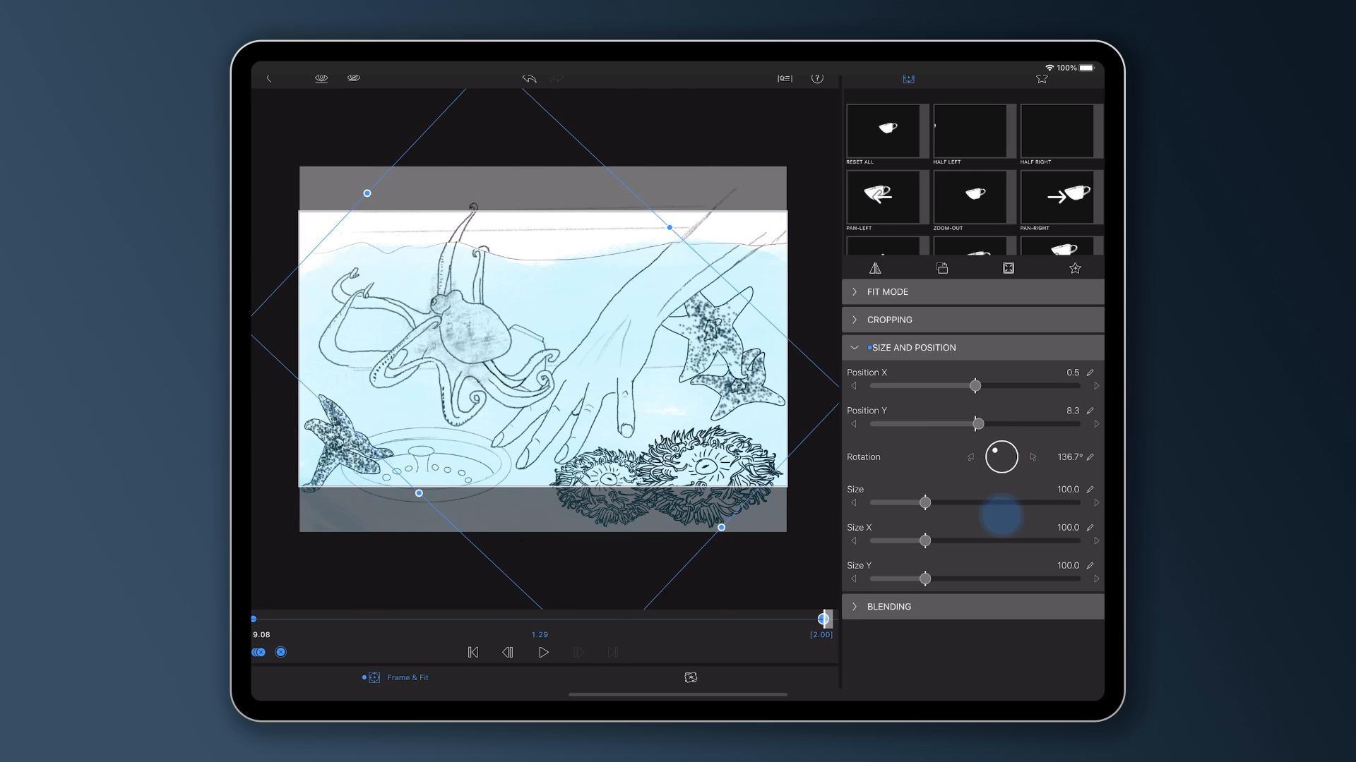
pyautogui.moveTo(678, 456); pyautogui.dragTo(729, 432)
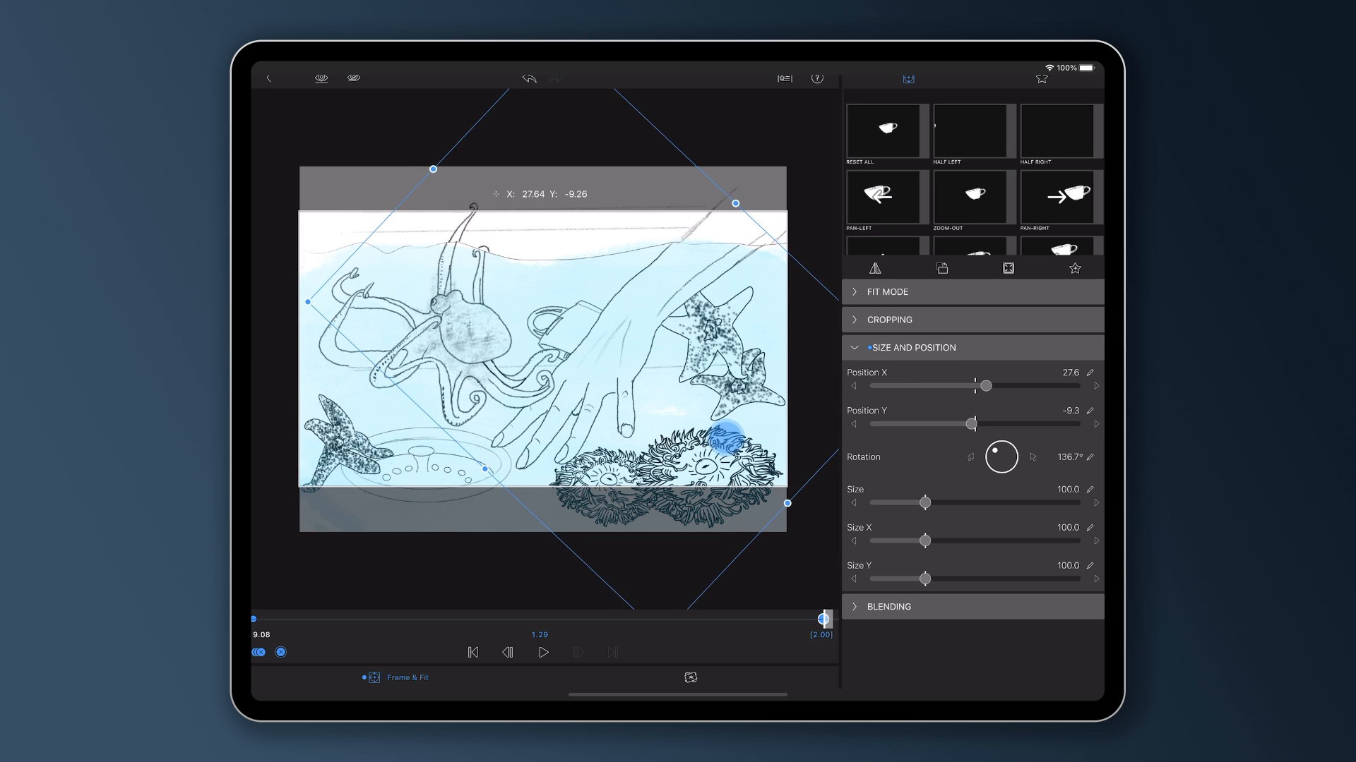
pyautogui.moveTo(824, 618); pyautogui.dragTo(257, 619)
pyautogui.click(543, 653)
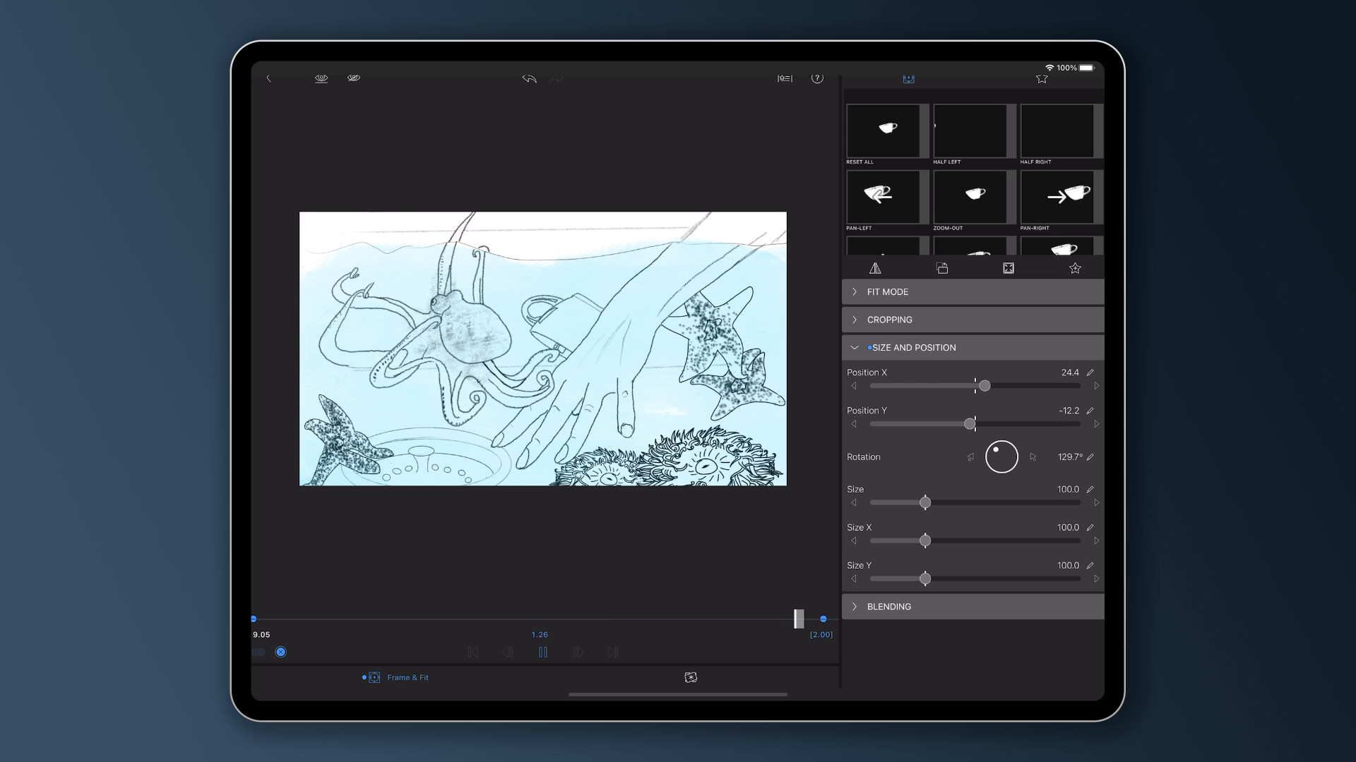
# Step: Keyframe the UntitledArtwork-18 hand from upper right at start down-left into the water at the end, then return to the timeline
pyautogui.click(267, 79)
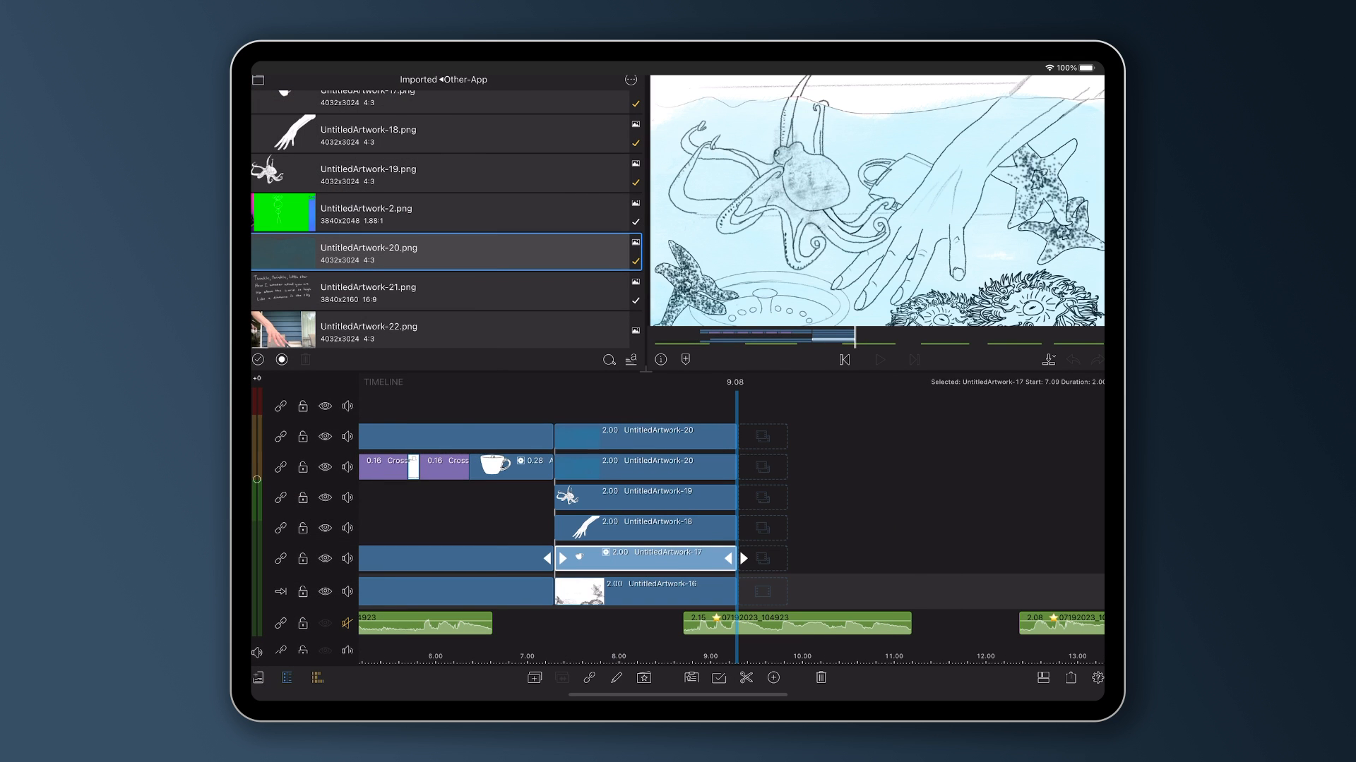
pyautogui.doubleClick(657, 526)
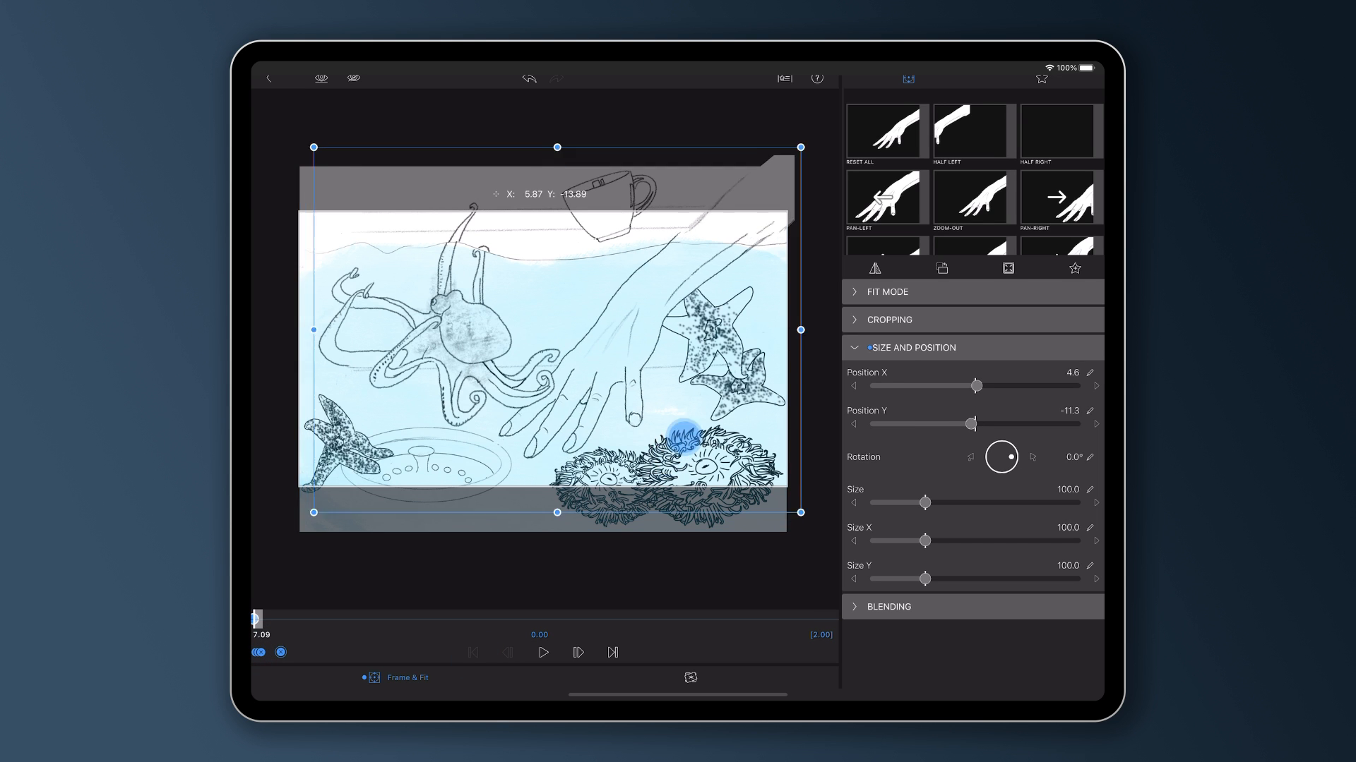
pyautogui.moveTo(678, 446)
pyautogui.mouseDown()
pyautogui.moveTo(742, 339)
pyautogui.moveTo(738, 401)
pyautogui.mouseUp()
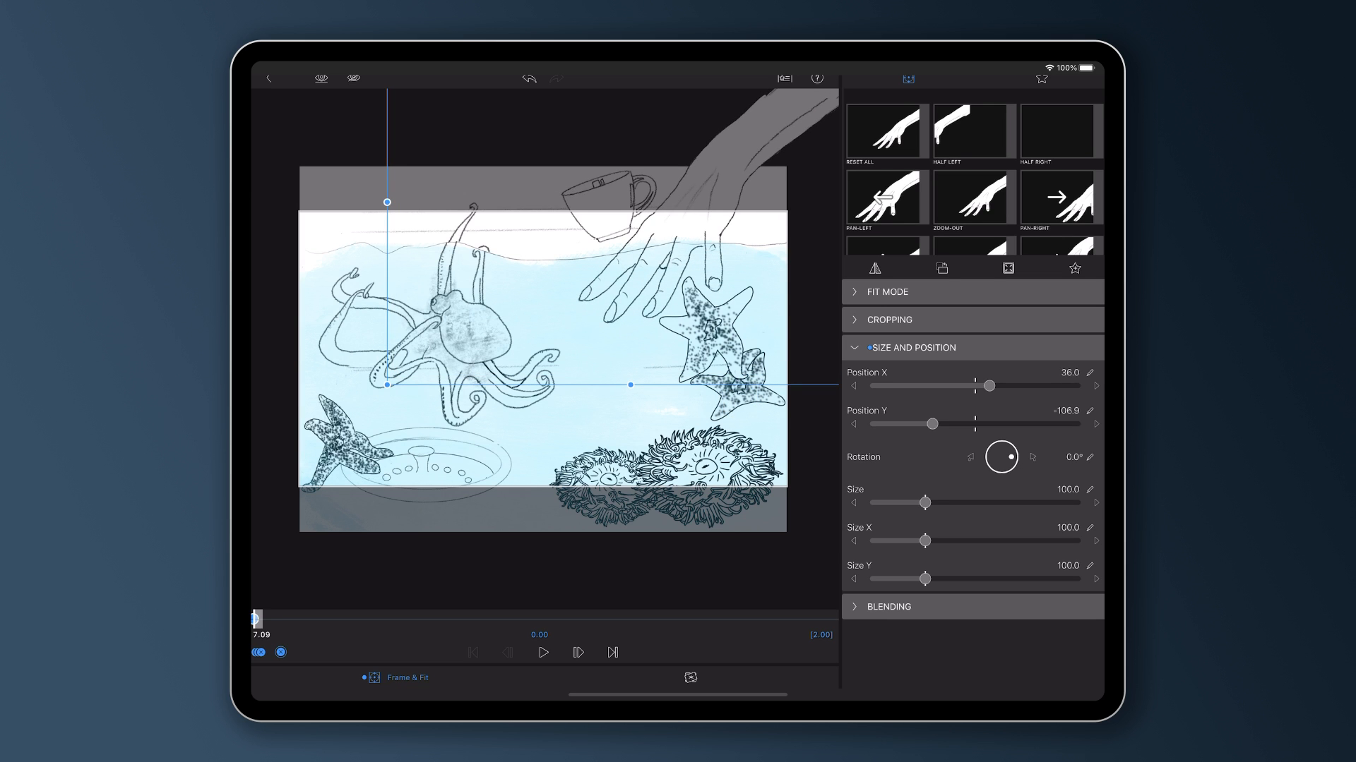
pyautogui.click(614, 653)
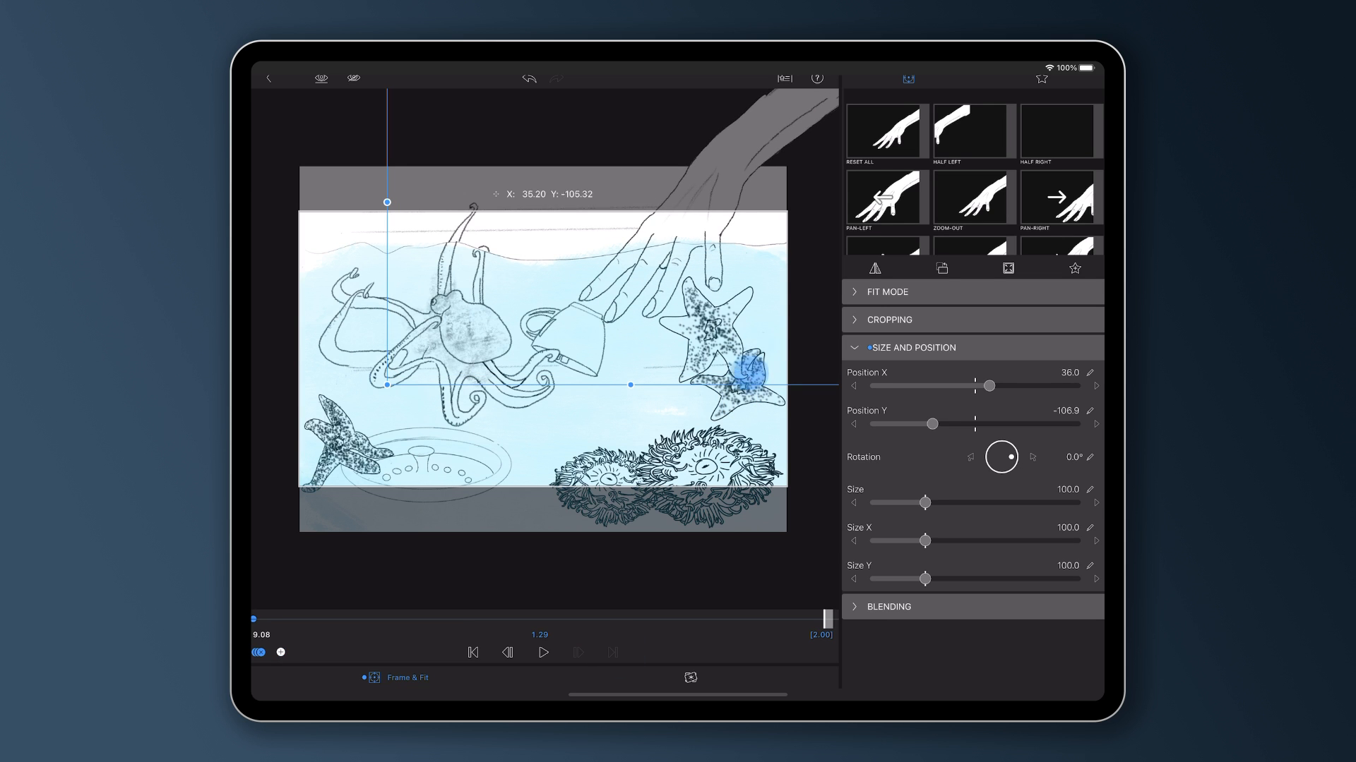
pyautogui.moveTo(748, 369); pyautogui.dragTo(646, 508)
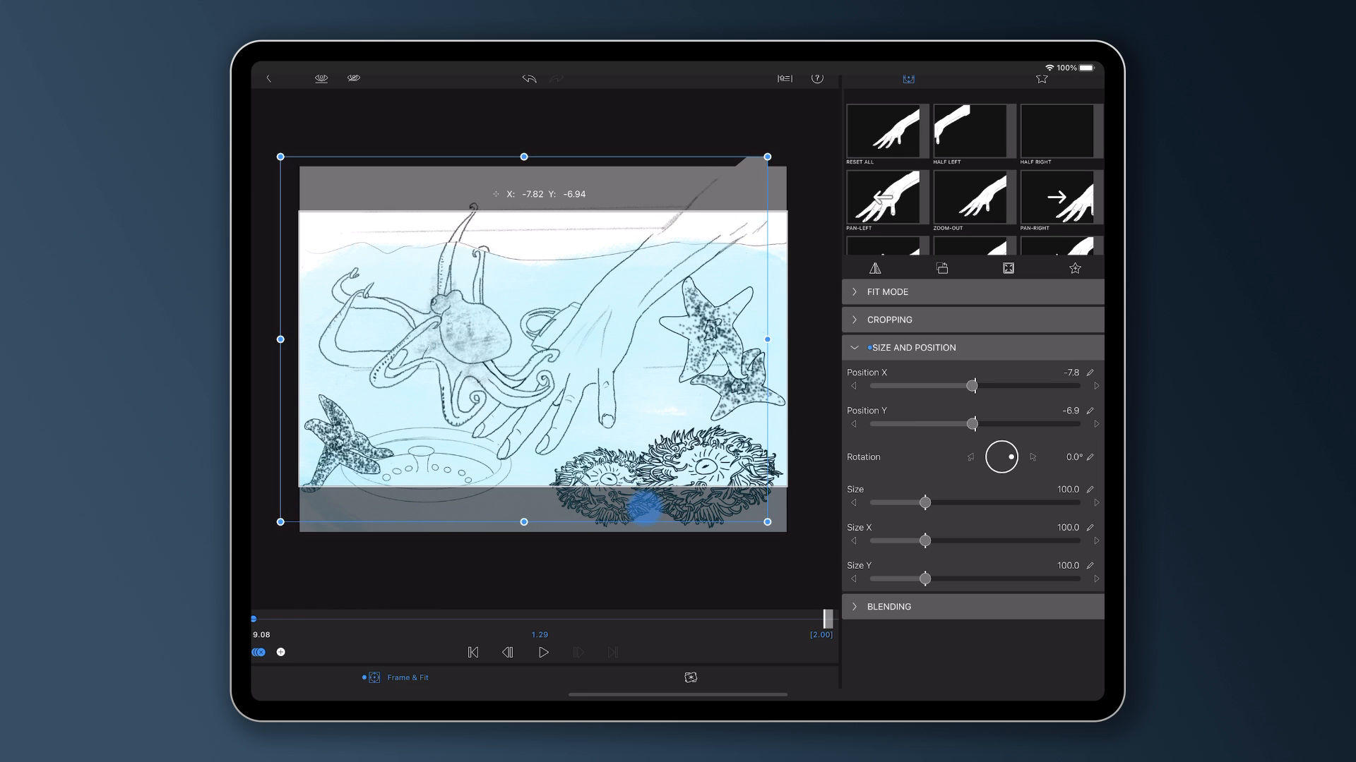
pyautogui.moveTo(646, 508); pyautogui.dragTo(657, 519)
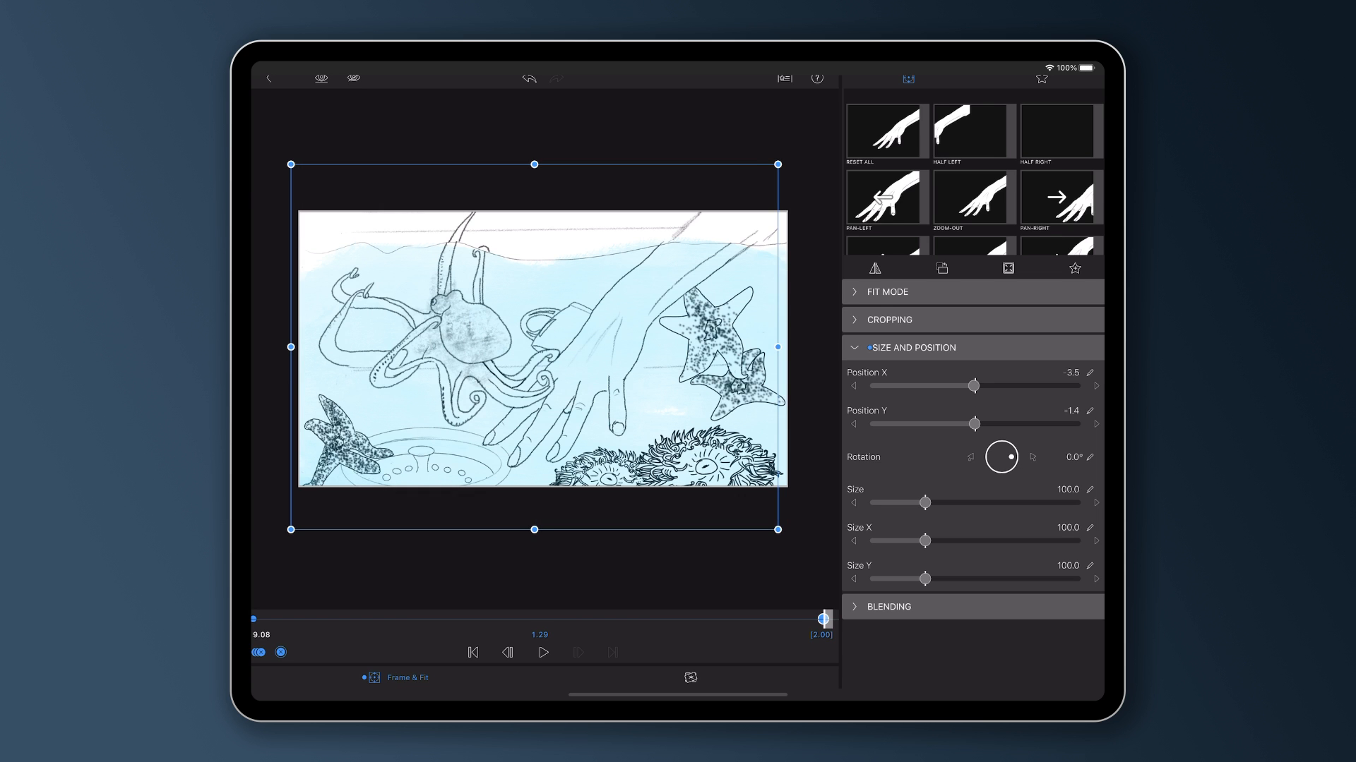
pyautogui.click(268, 79)
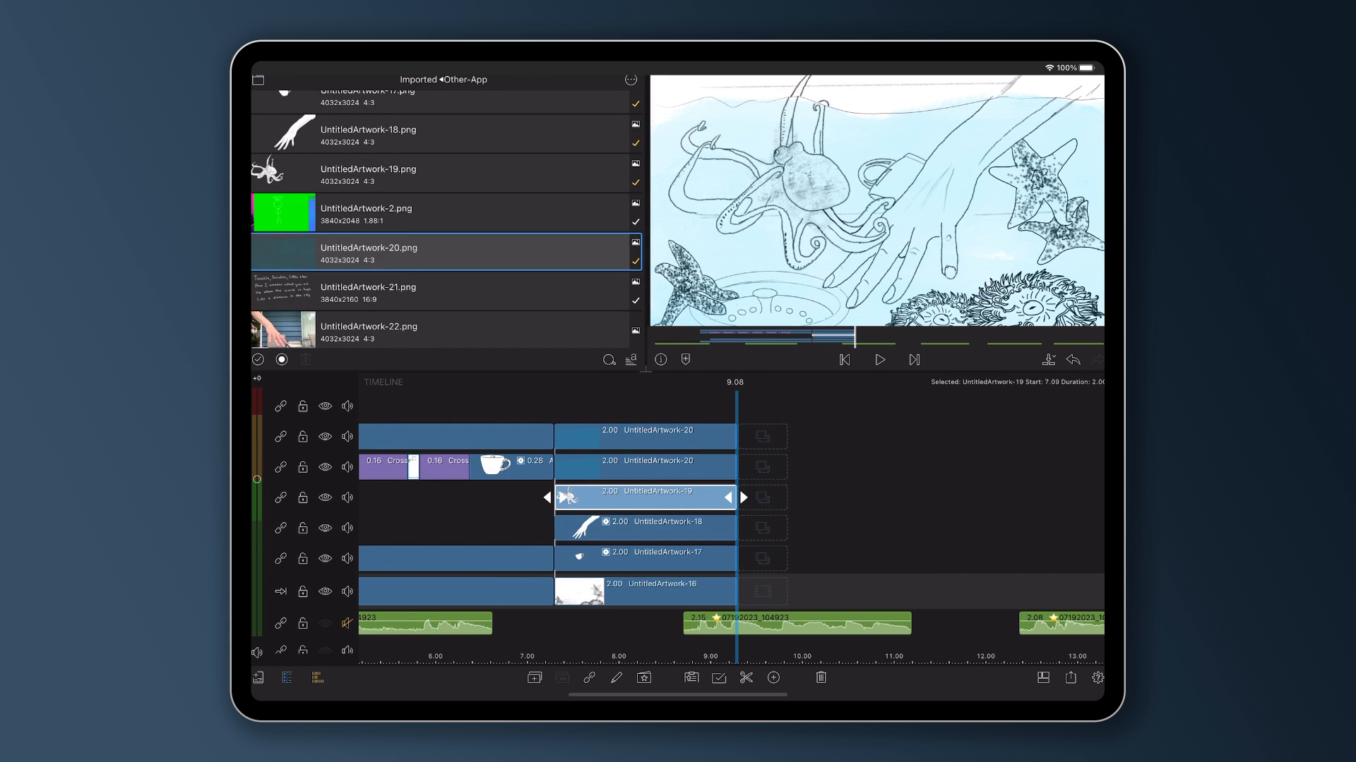
# Step: Give the UntitledArtwork-19 octopus a -10° tilt and upper-left start position, then scrub to the last frame
pyautogui.doubleClick(678, 496)
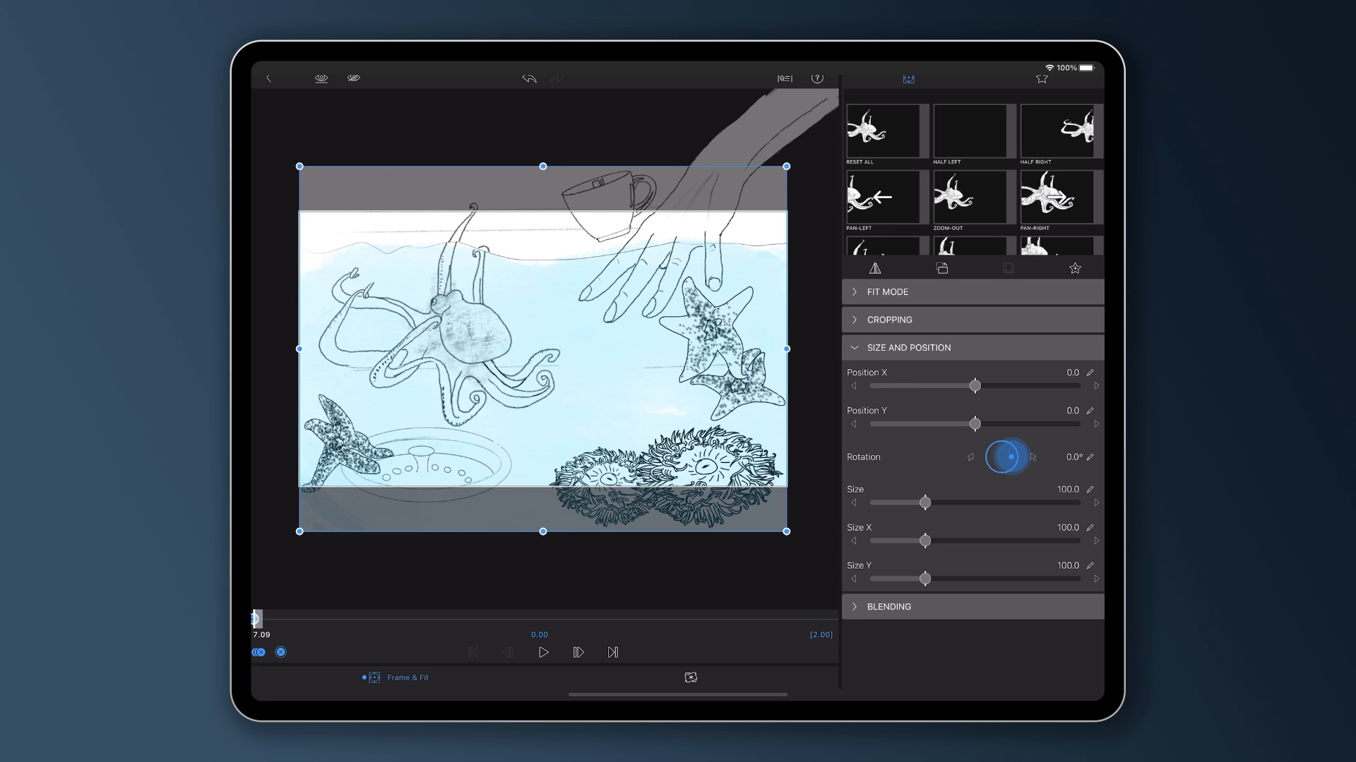
pyautogui.moveTo(1003, 456); pyautogui.dragTo(1012, 466)
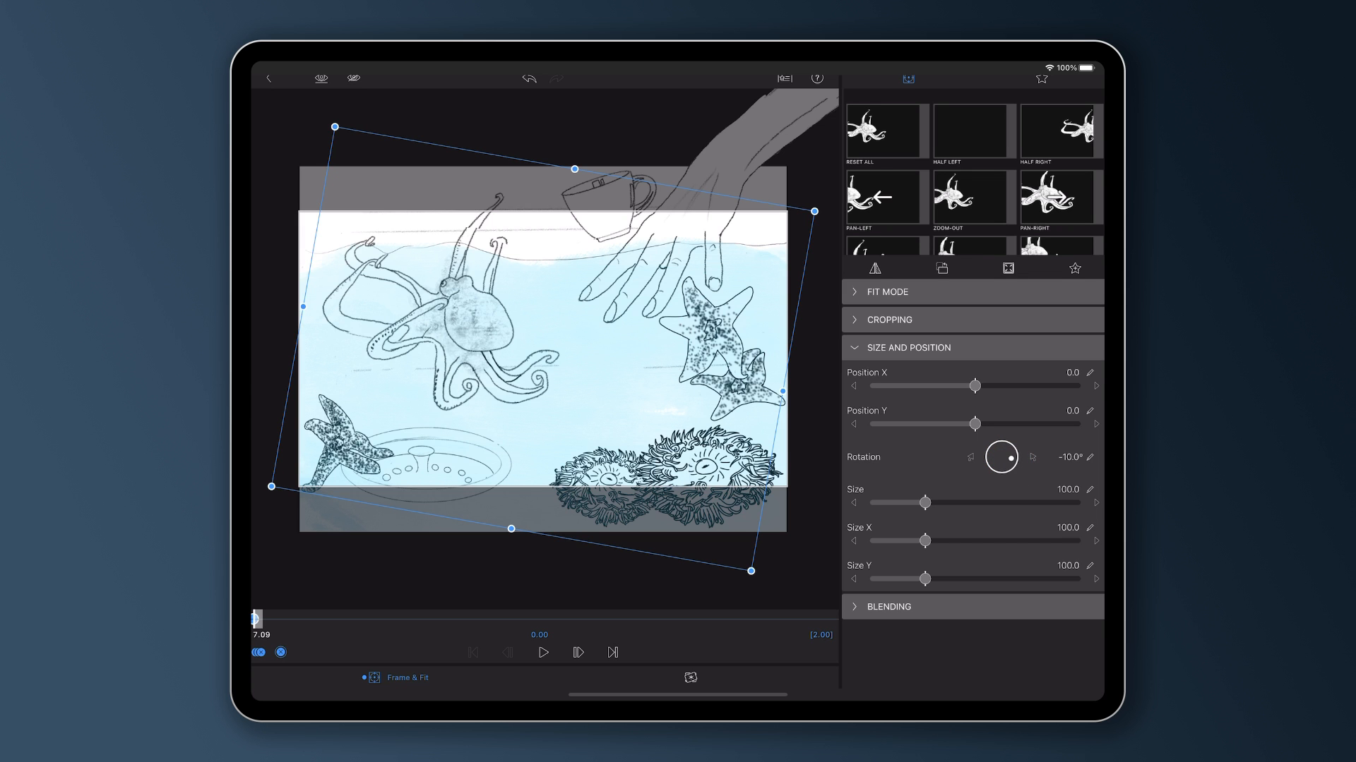
pyautogui.moveTo(645, 450); pyautogui.dragTo(630, 411)
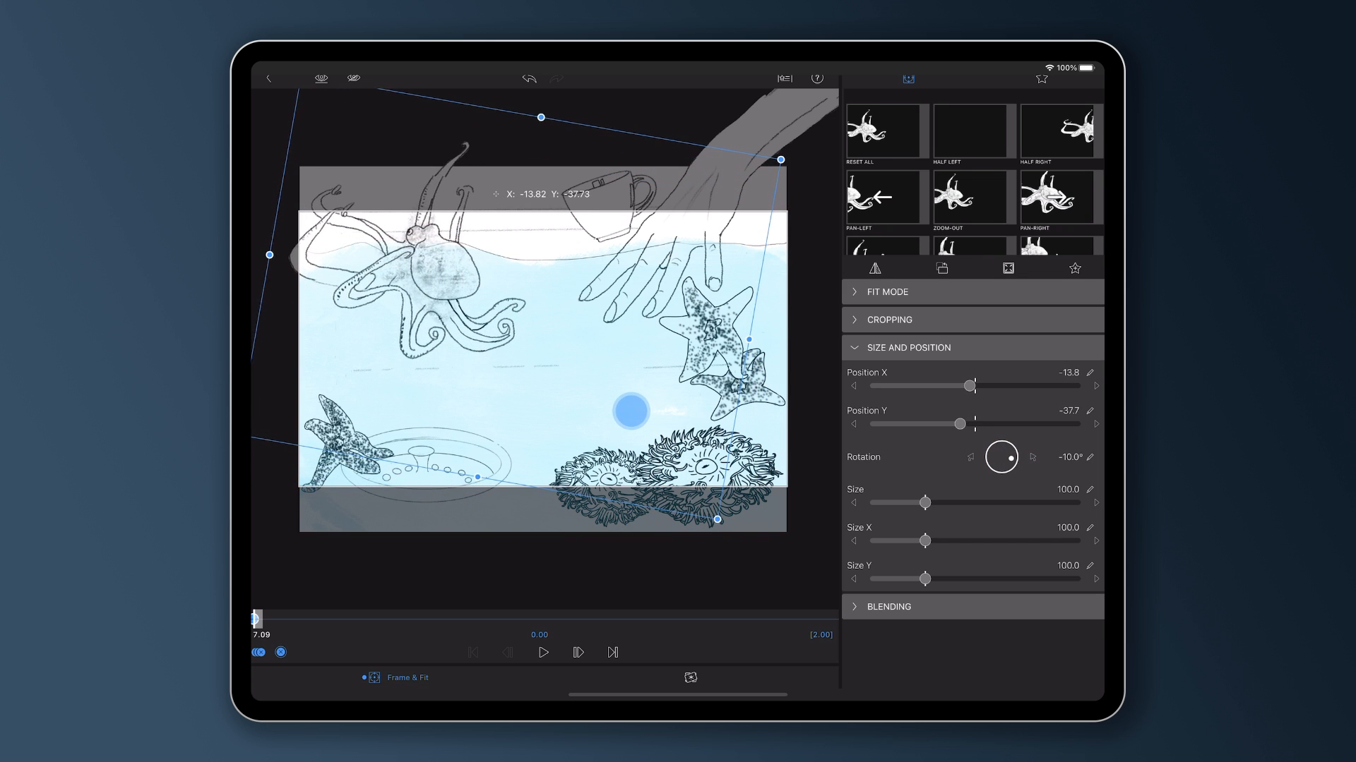
pyautogui.moveTo(257, 618); pyautogui.dragTo(868, 627)
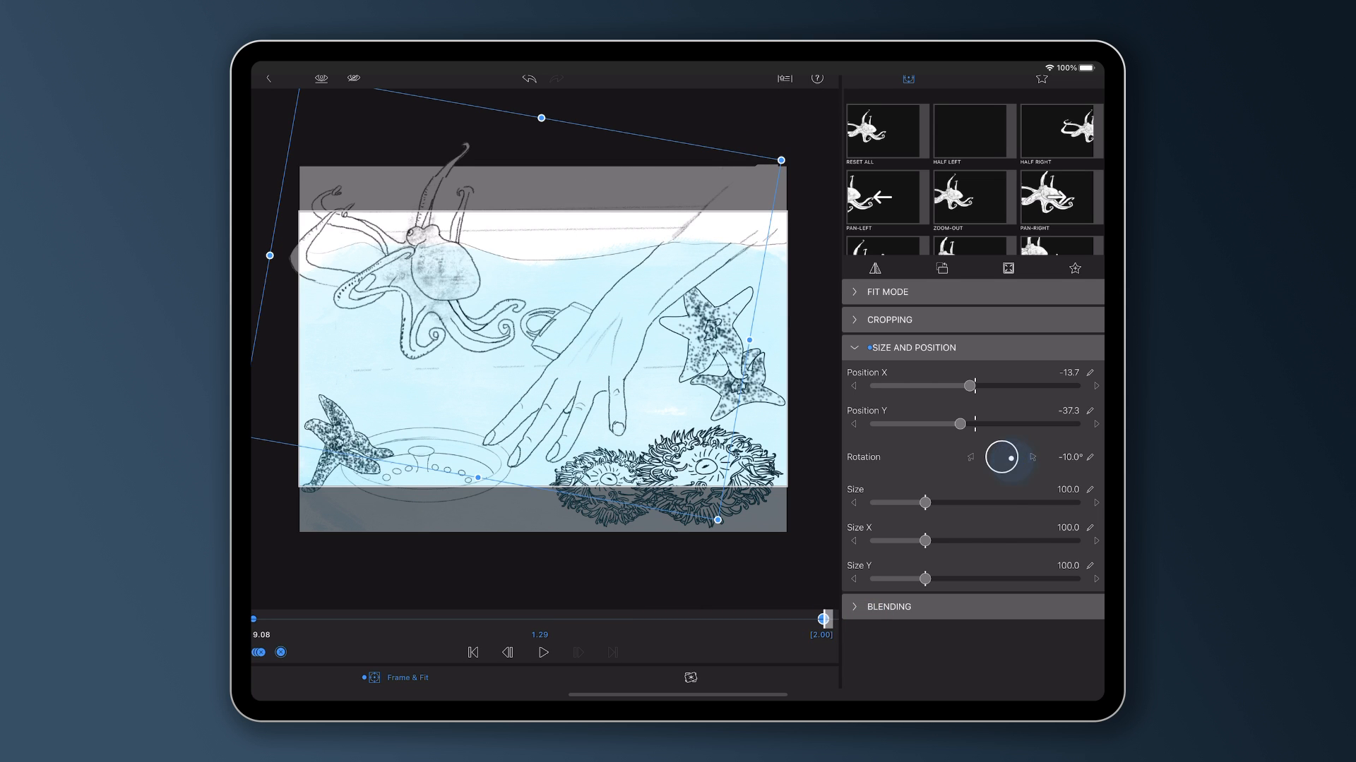
# Step: Straighten the octopus to 0° at its lower resting spot for the end keyframe and return to the timeline
pyautogui.moveTo(1001, 456); pyautogui.dragTo(1012, 457)
pyautogui.moveTo(661, 424); pyautogui.dragTo(690, 479)
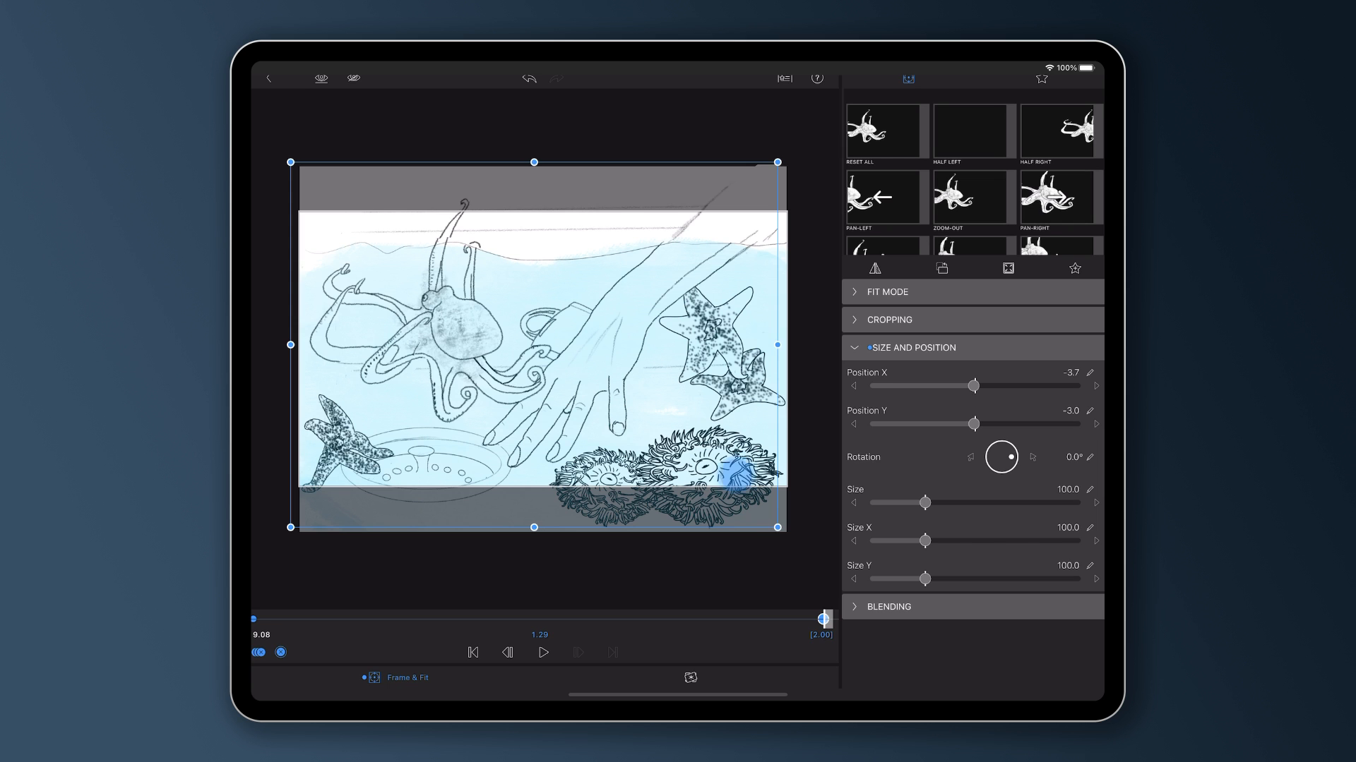
pyautogui.moveTo(737, 474); pyautogui.dragTo(730, 466)
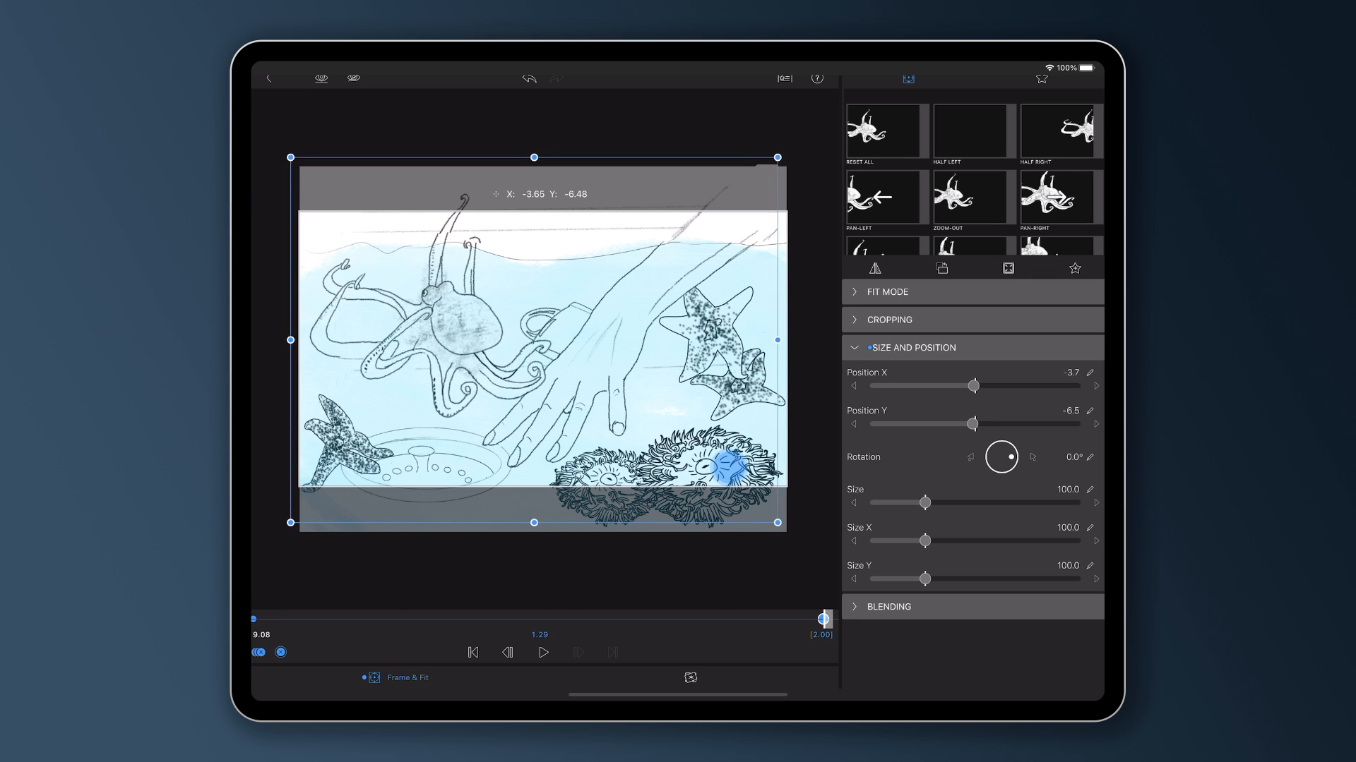
pyautogui.click(269, 77)
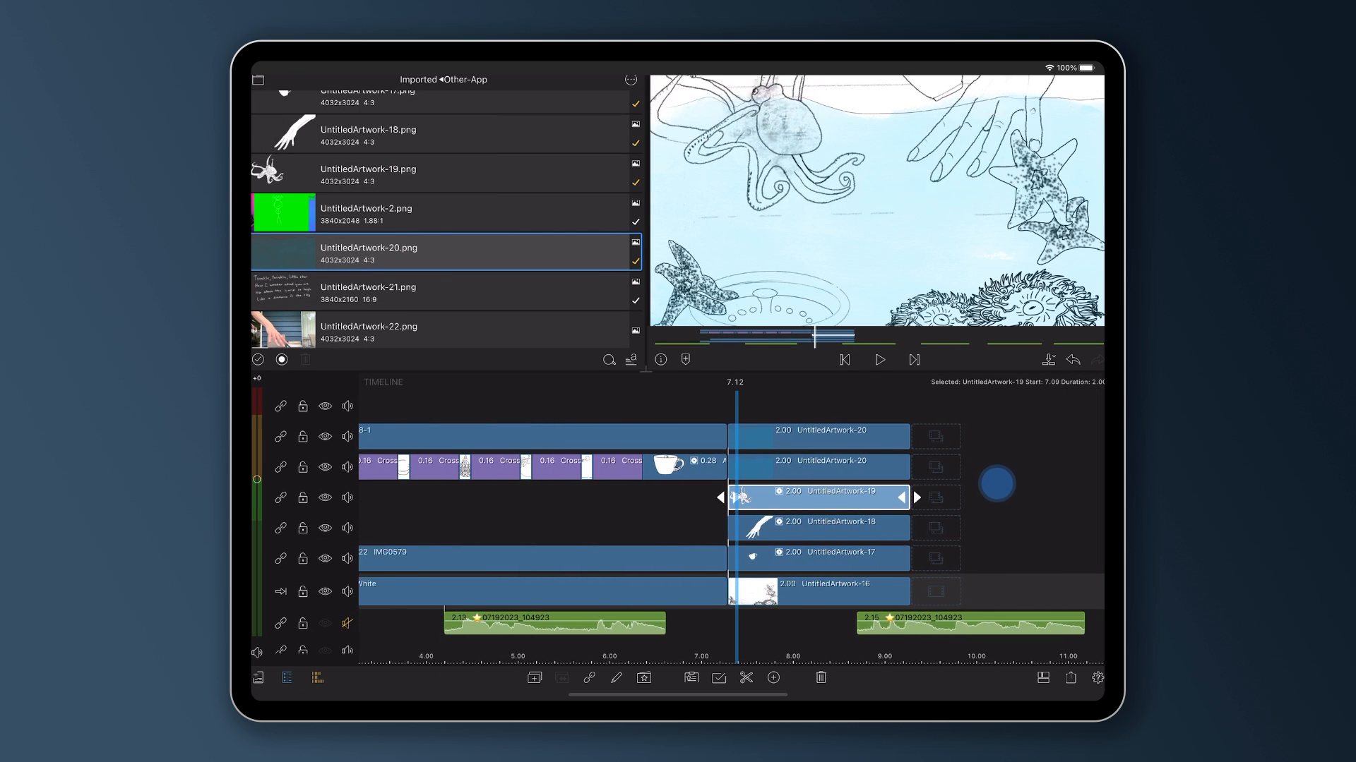
# Step: Scroll back to the faucet scene and play the animatic to review timing
pyautogui.moveTo(741, 497); pyautogui.dragTo(1080, 446)
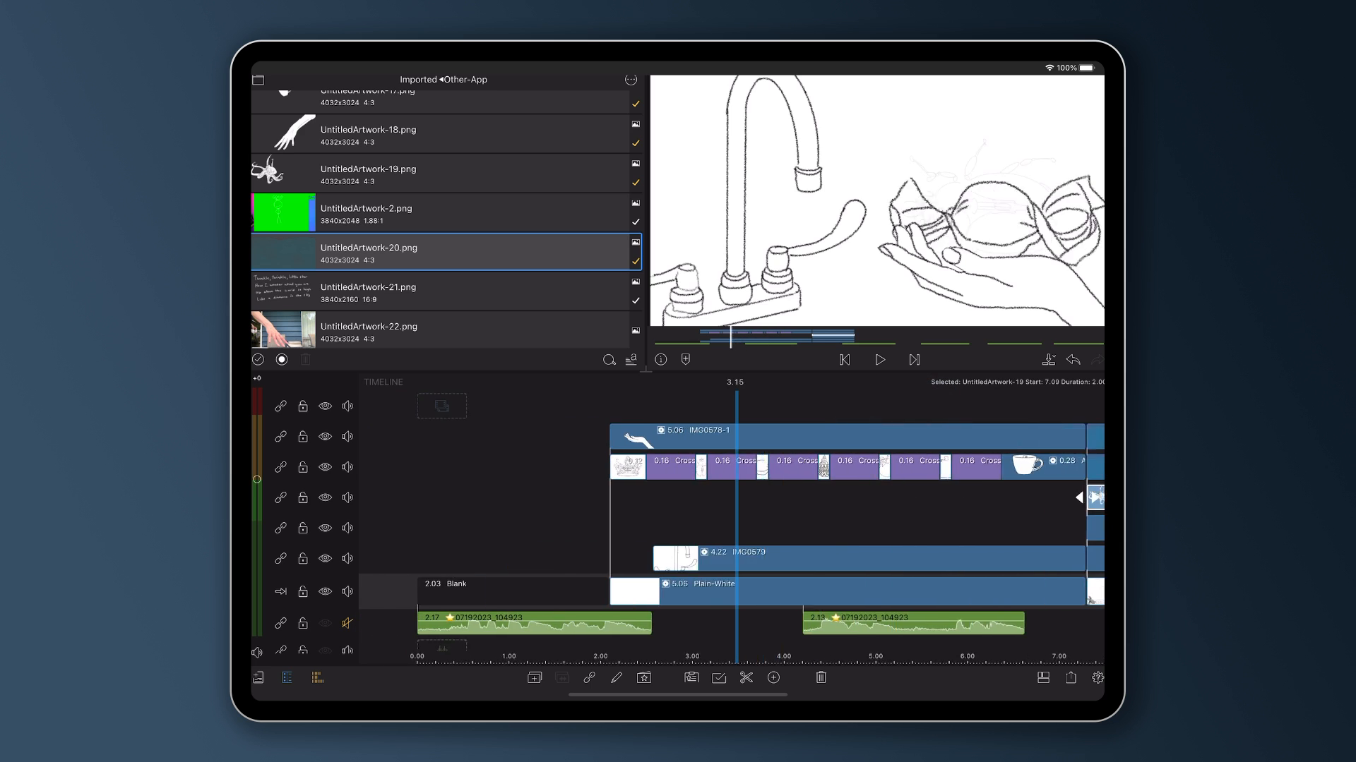
pyautogui.moveTo(847, 499); pyautogui.dragTo(922, 407)
pyautogui.click(879, 359)
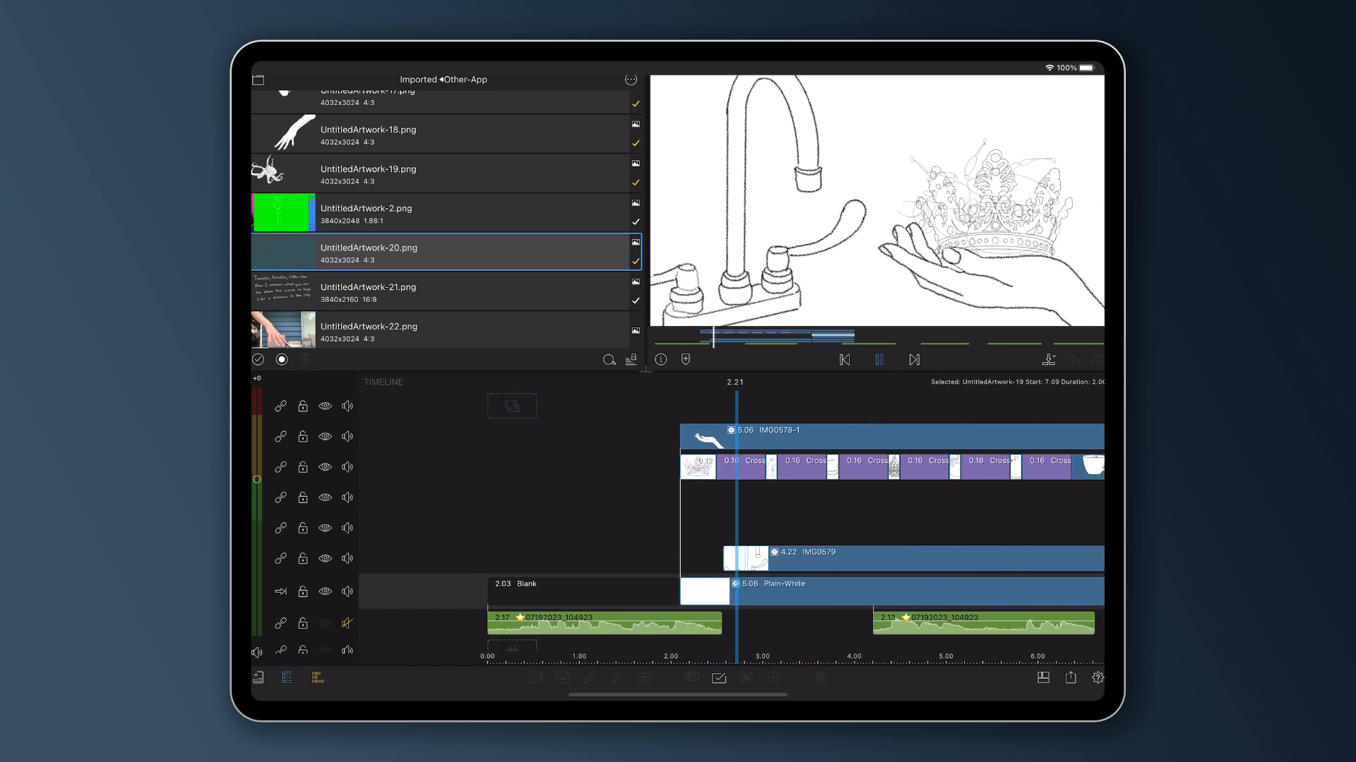